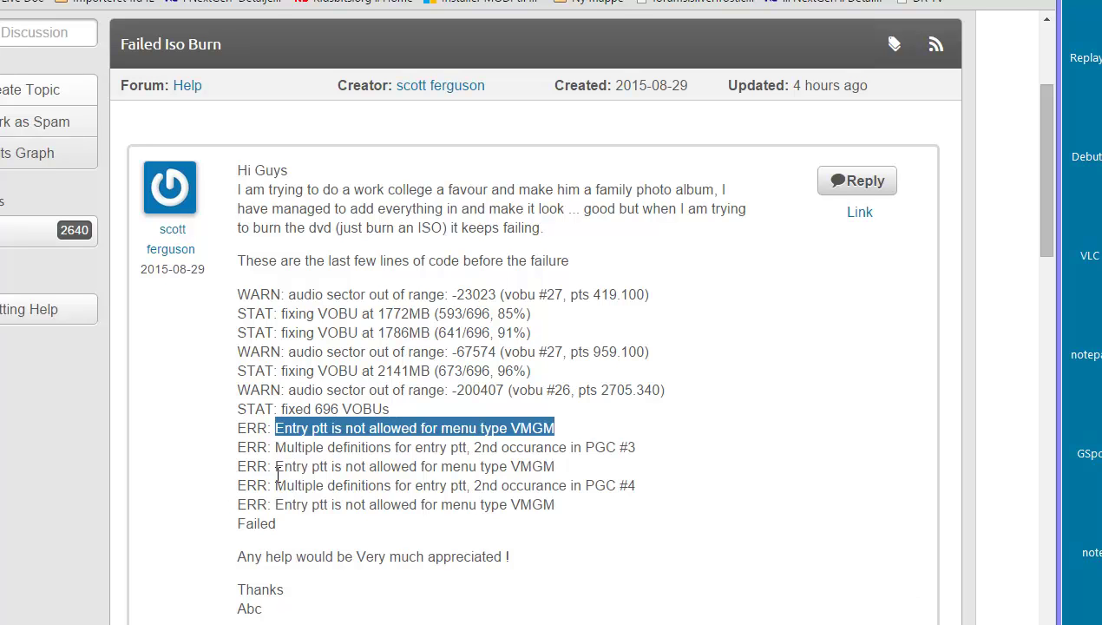
Highlight the word "ptt" in the first "Entry ptt is not allowed for menu type VMGM" error of the forum post
left_click(309, 427)
left_click_drag(311, 428, 333, 428)
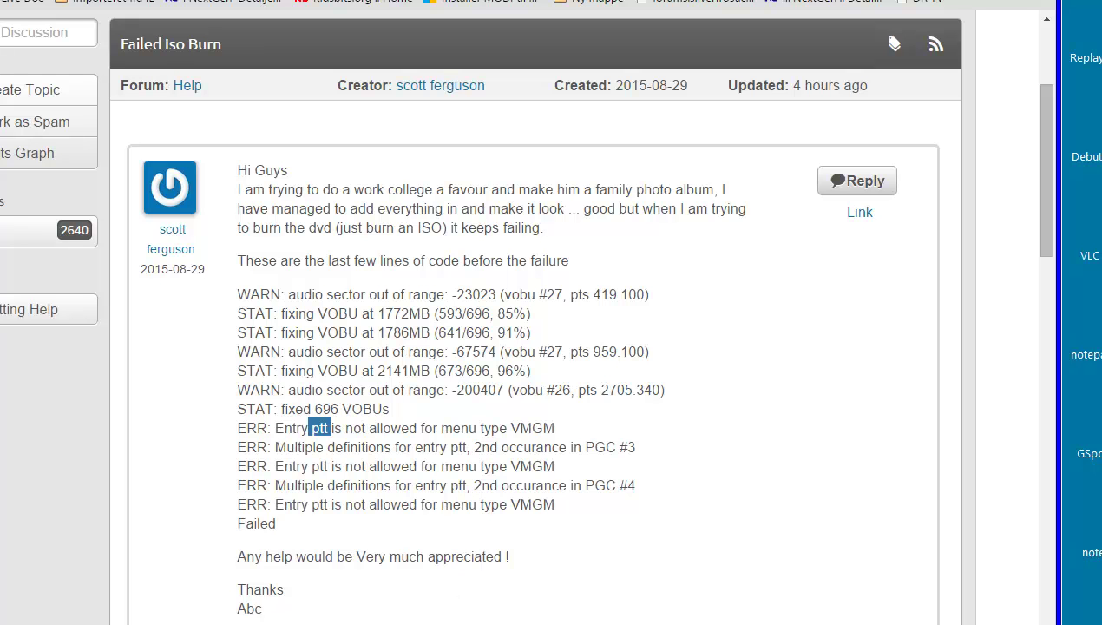
Switch to DVDStyler and check its version in the program information
key("alt+Tab")
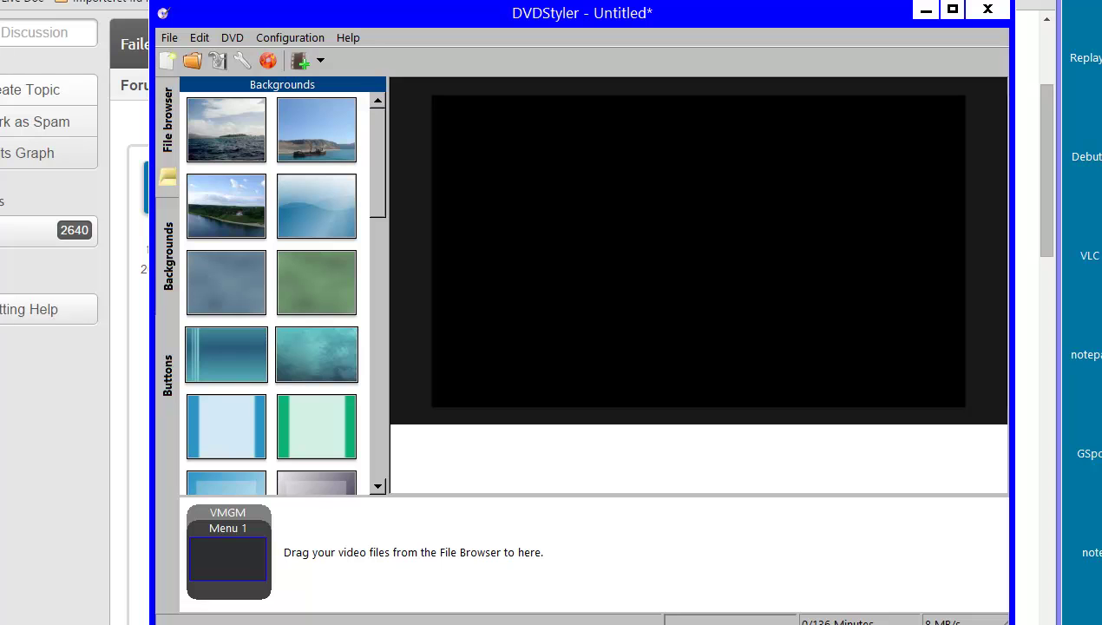
left_click(347, 38)
left_click(382, 77)
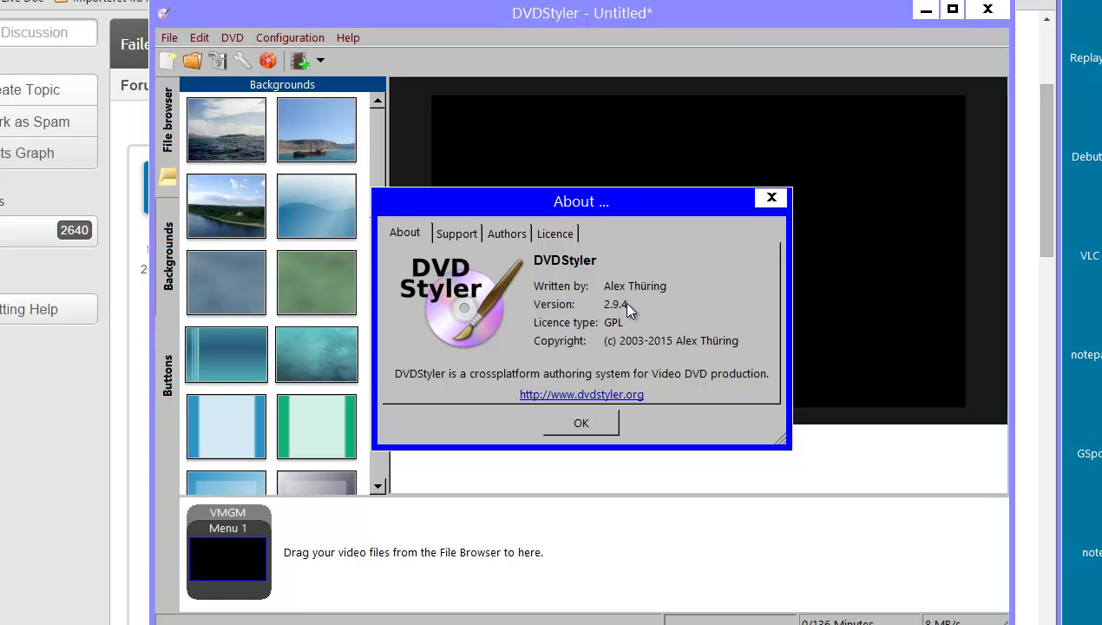
left_click(591, 423)
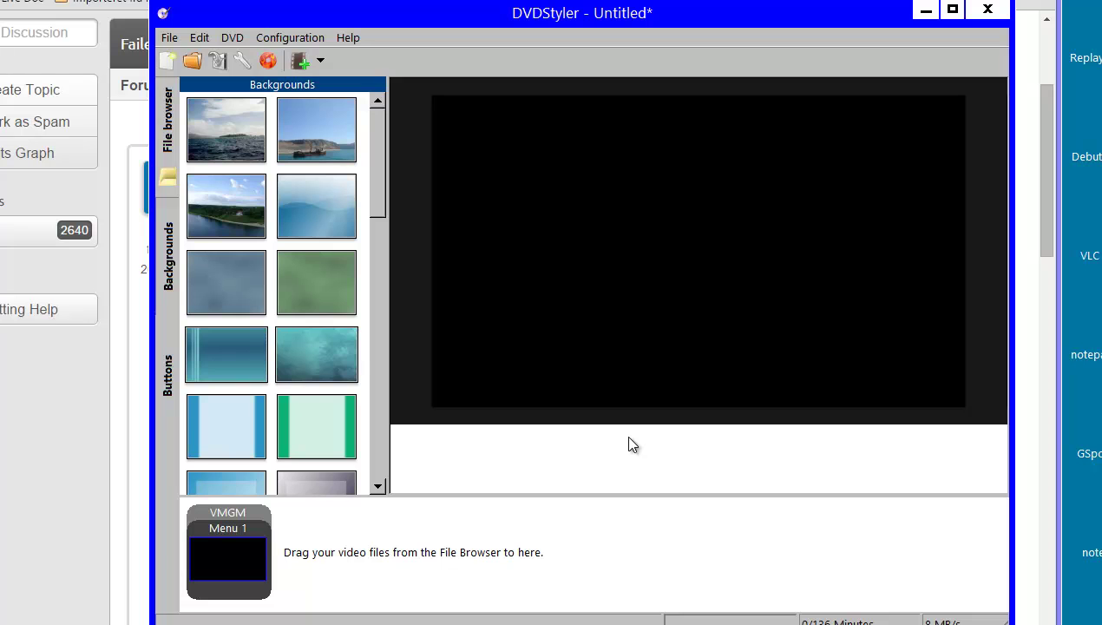
Create a new DVD project in NTSC 720x480 video format without a menu template
left_click(169, 38)
left_click(226, 59)
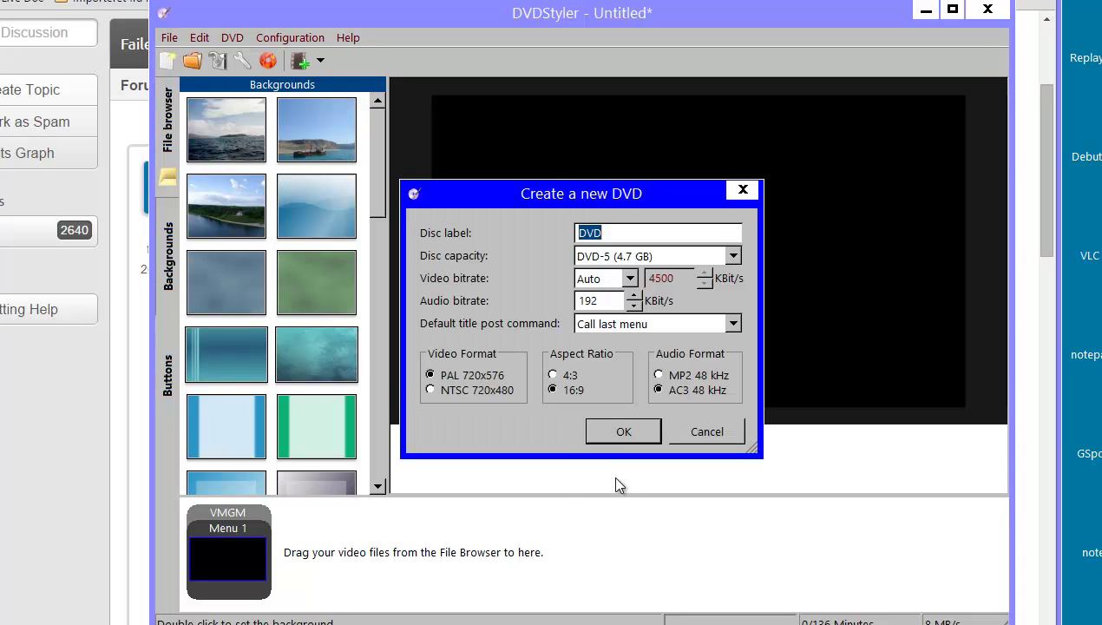
left_click(499, 391)
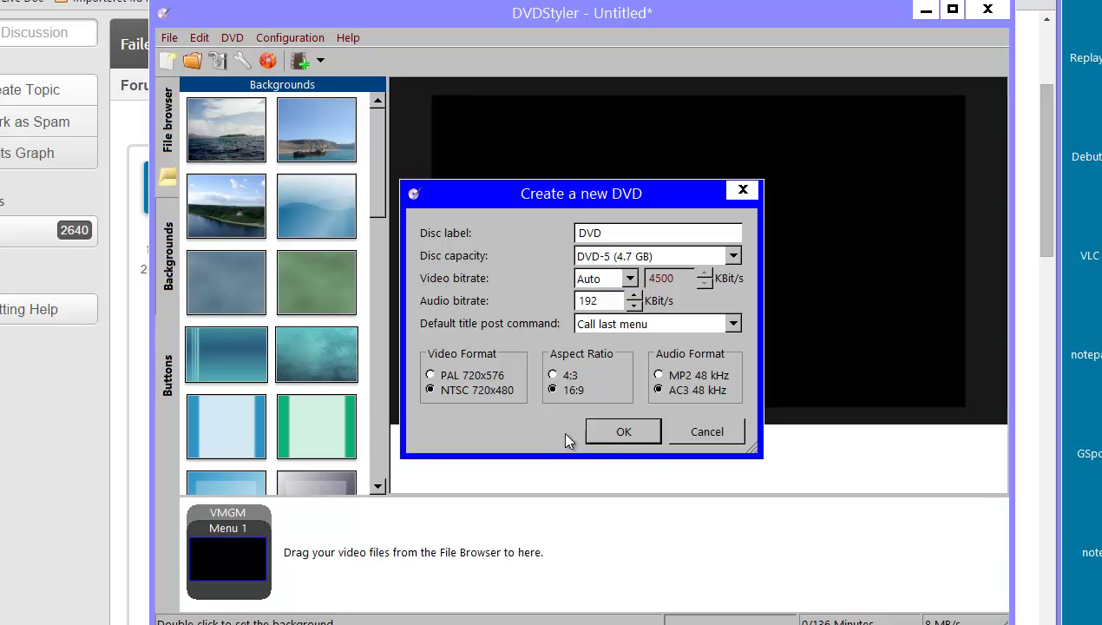
left_click(621, 428)
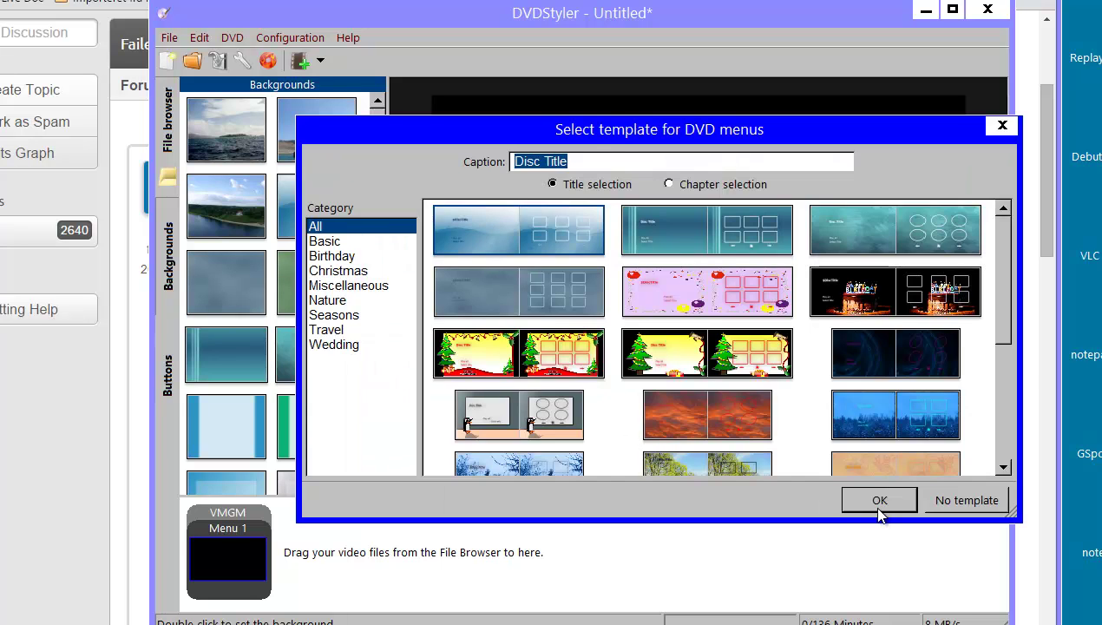
left_click(941, 510)
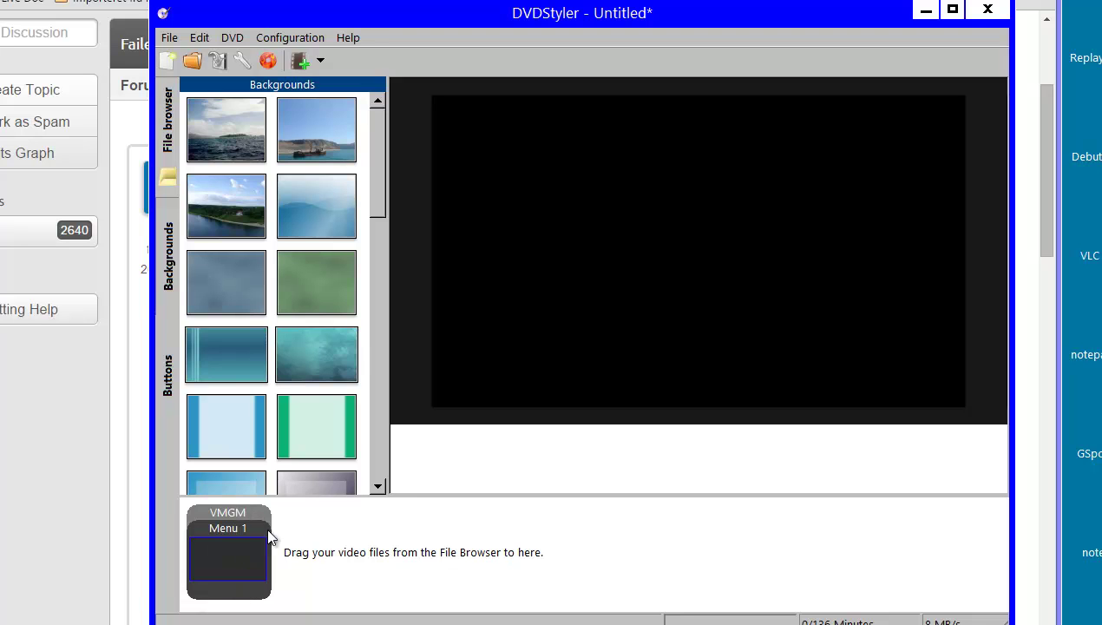
Add a second menu to the VMGM group
right_click(466, 503)
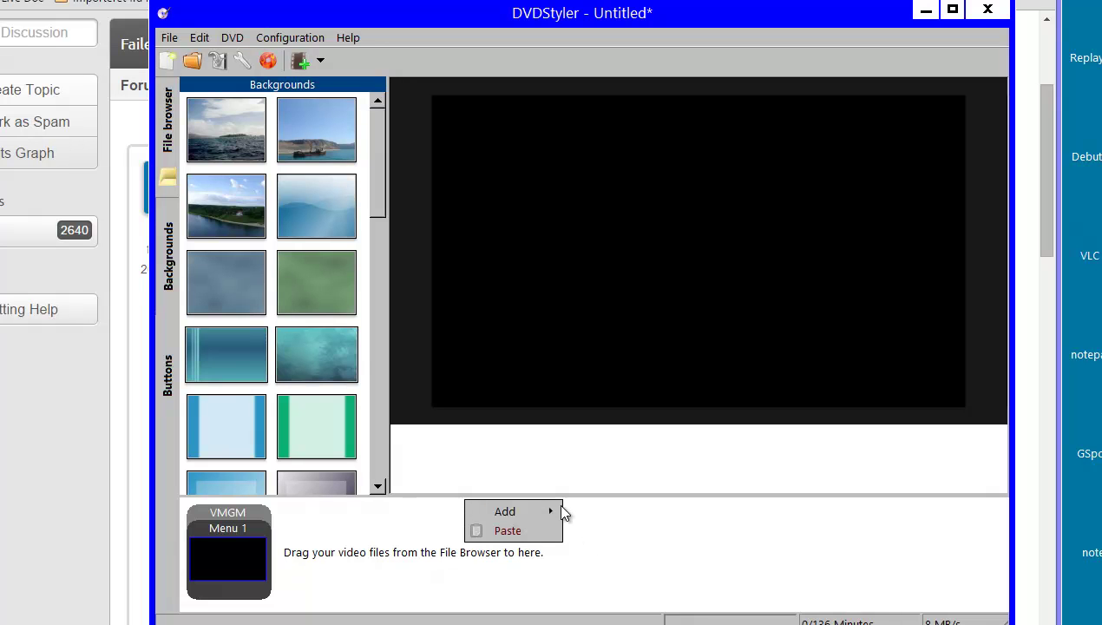
mouse_move(543, 513)
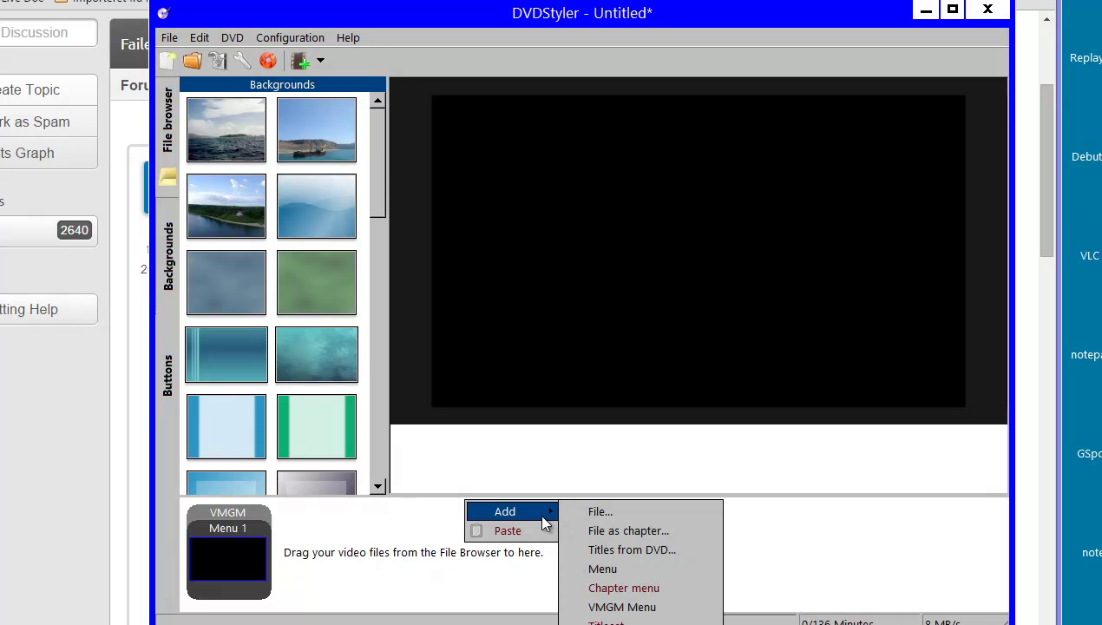
left_click(651, 607)
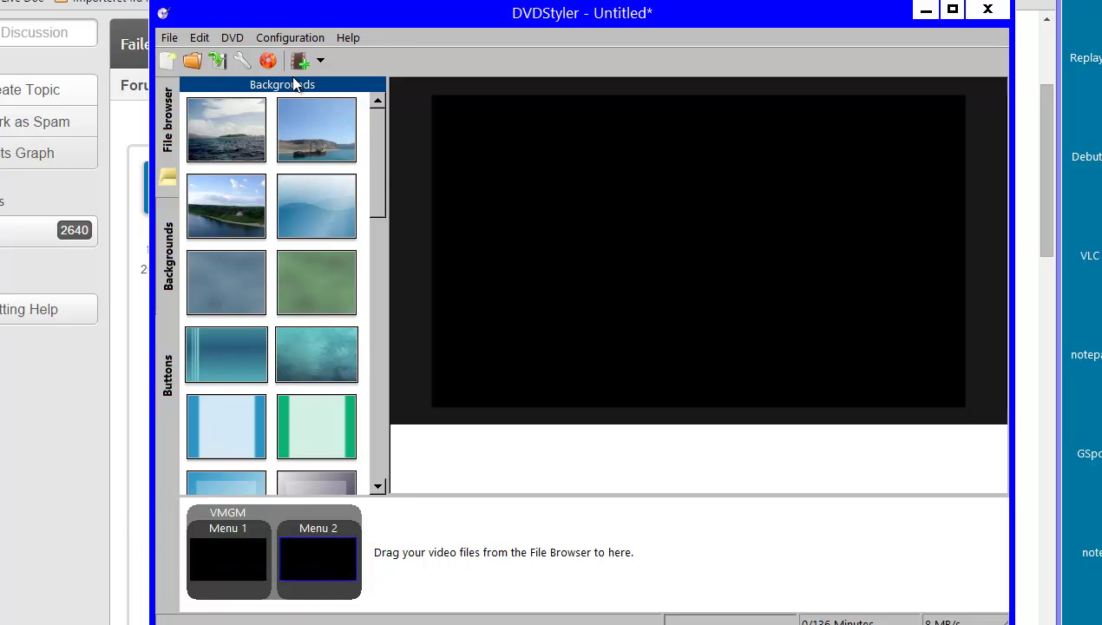
Add three regular menus to the project so they form a titleset beside the VMGM group
left_click(232, 38)
mouse_move(251, 59)
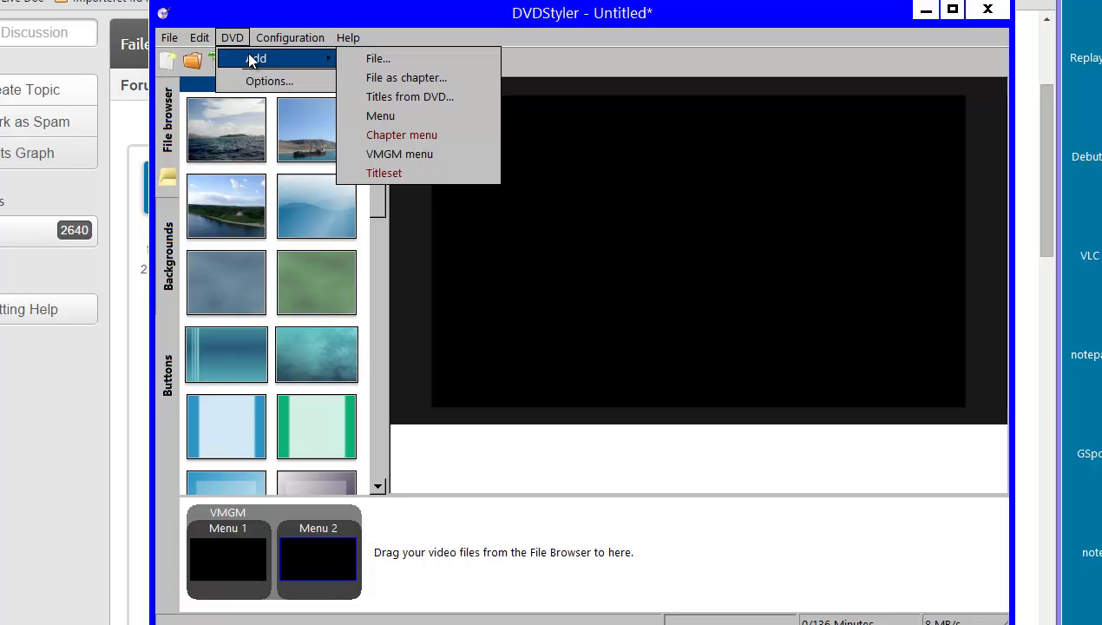
left_click(423, 116)
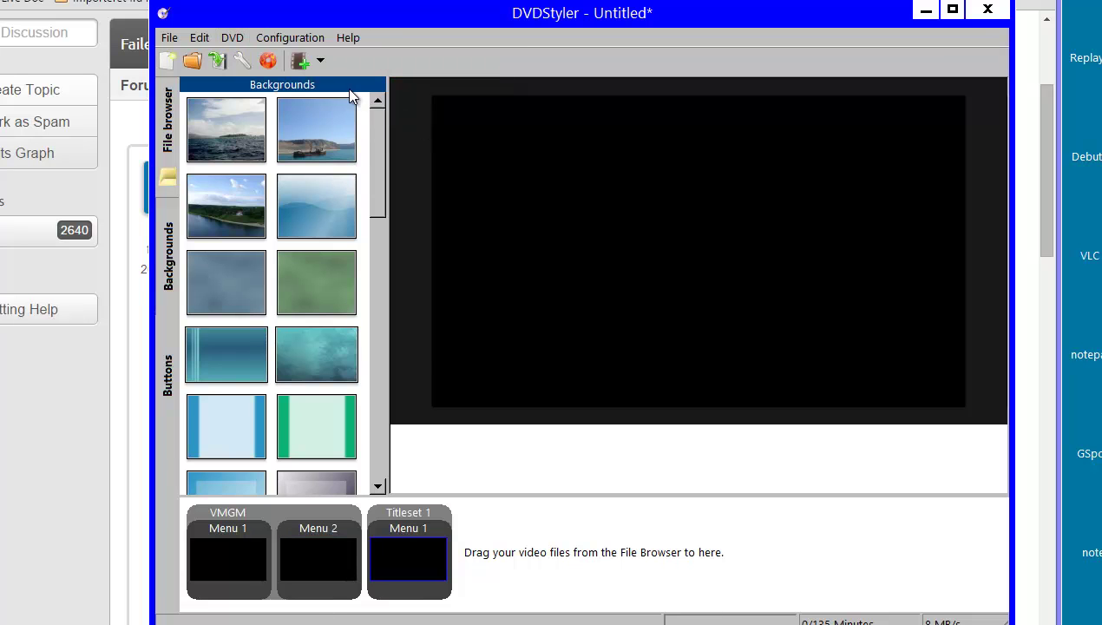
right_click(518, 511)
mouse_move(544, 517)
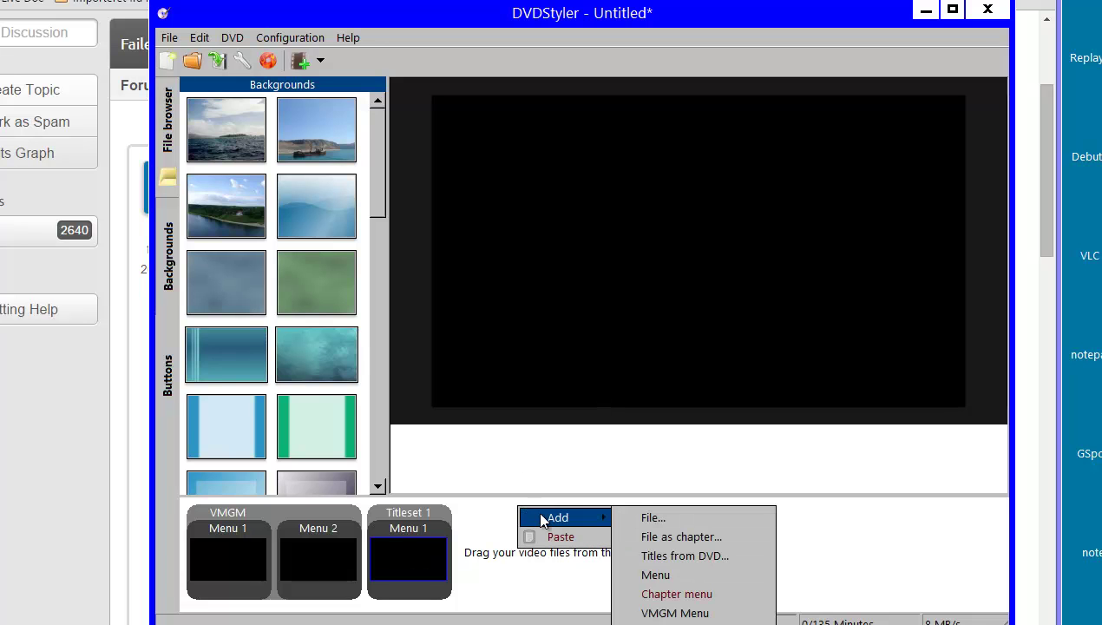
left_click(664, 576)
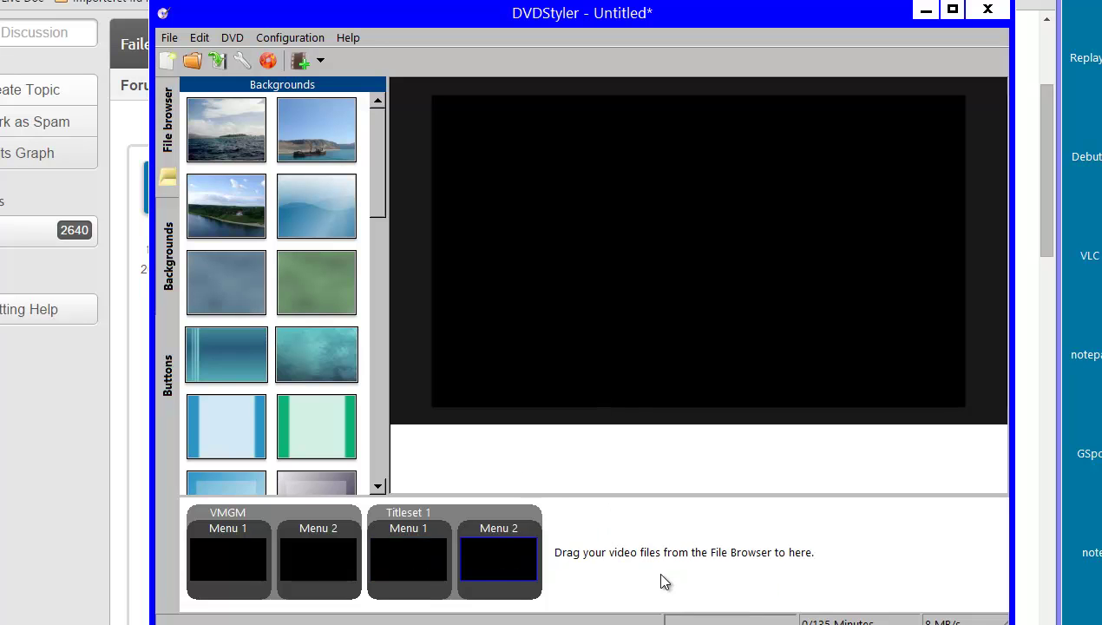
right_click(584, 506)
mouse_move(608, 519)
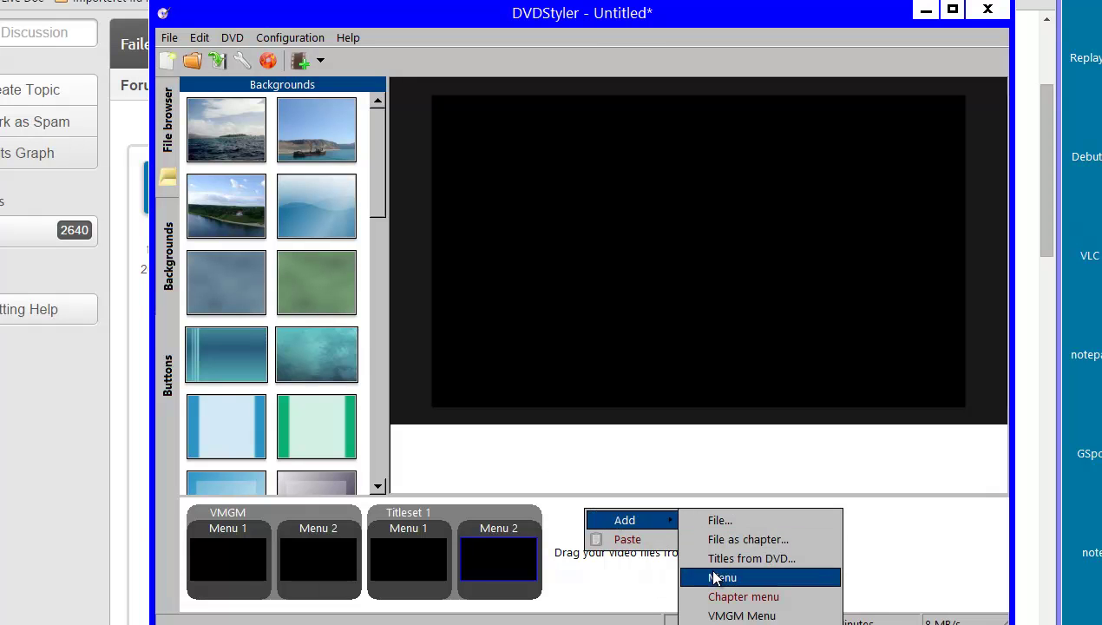
left_click(715, 578)
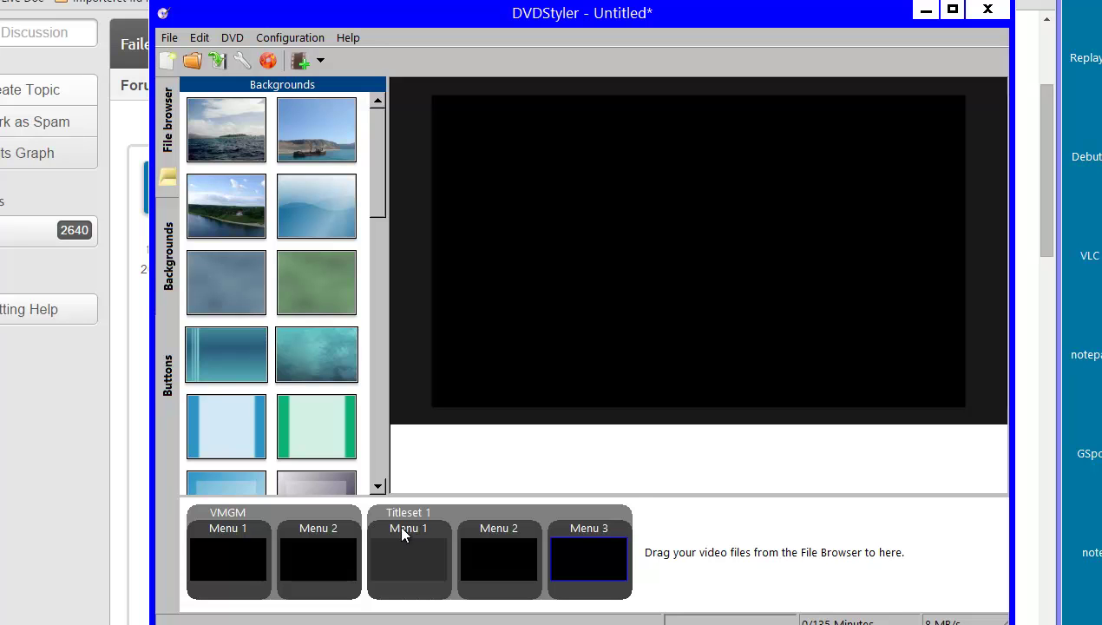
Examine the entry options in the properties of VMGM menu 1
double_click(242, 530)
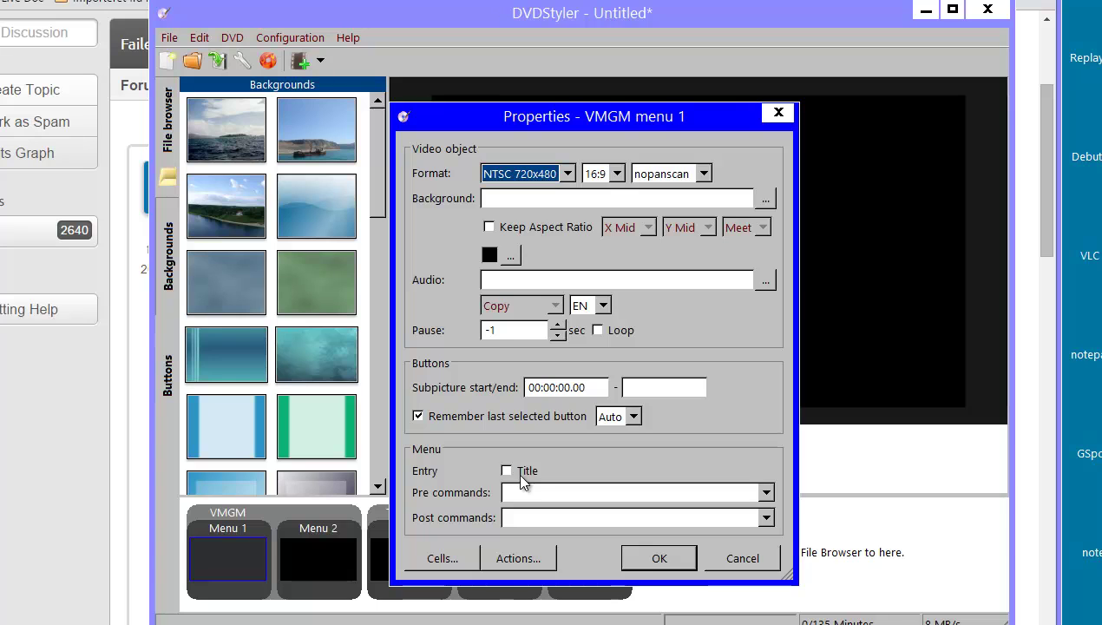
left_click(653, 558)
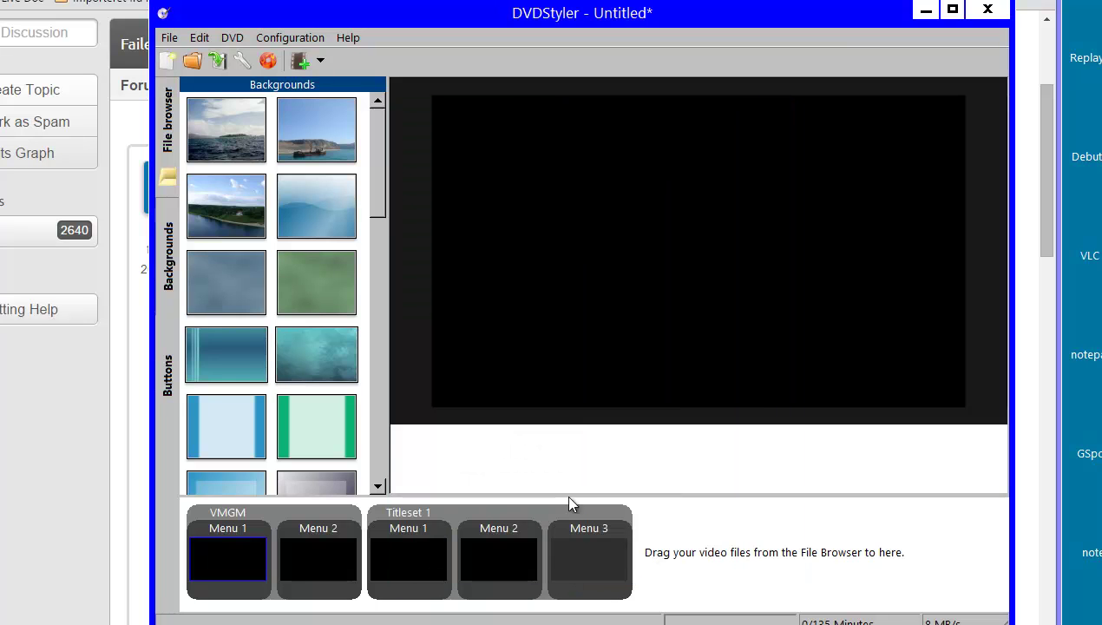
Enable the Audio entry for Menu 1 of Titleset 1 in its properties
left_click(418, 516)
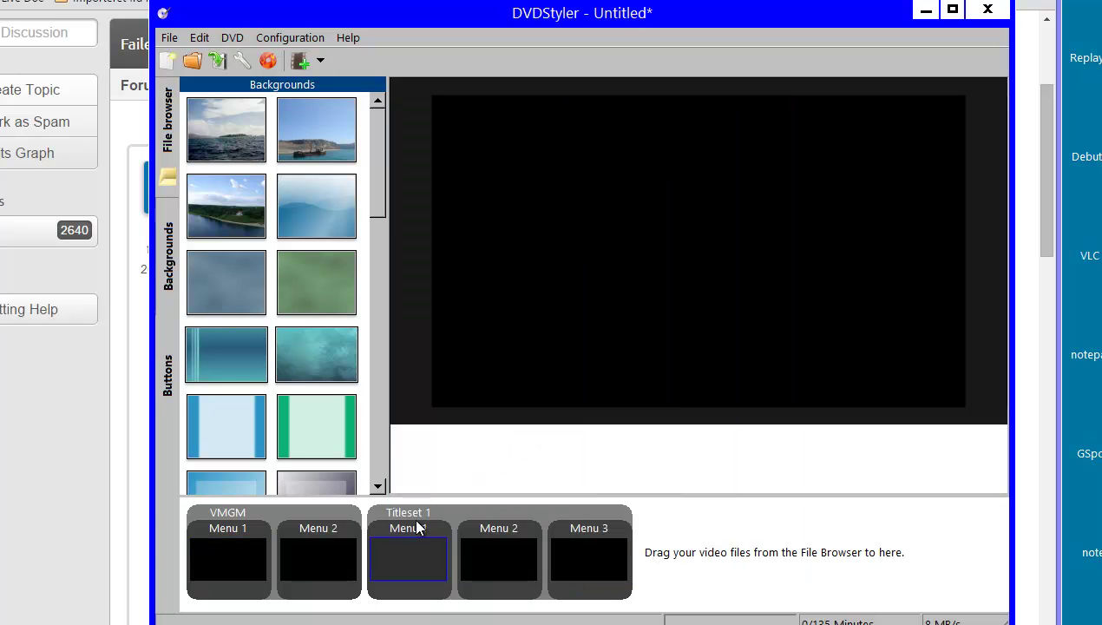
double_click(425, 527)
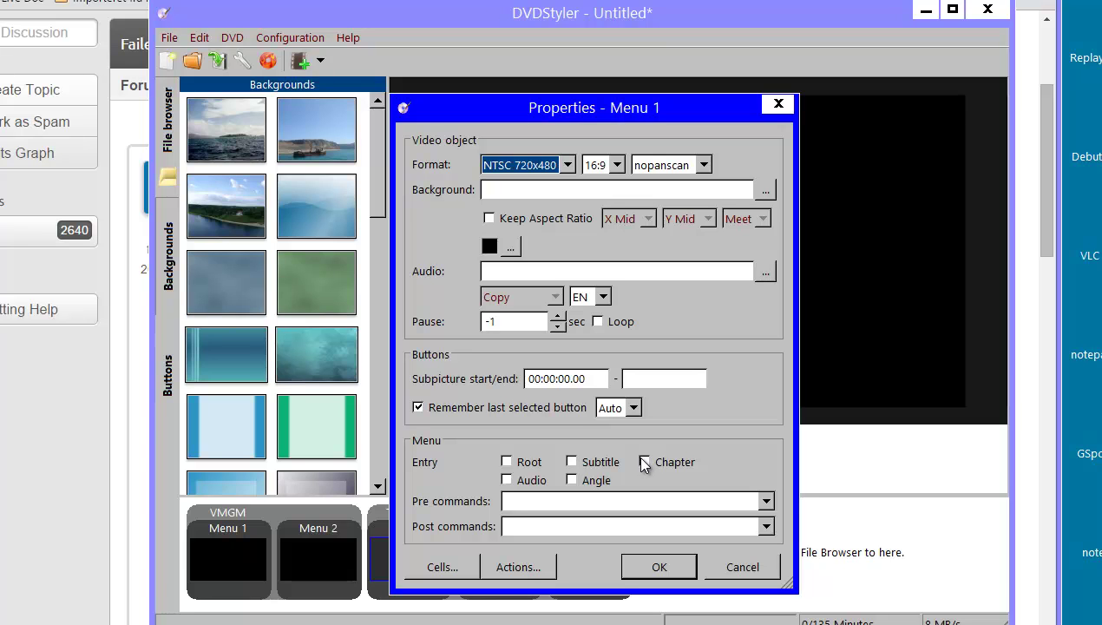
left_click(508, 482)
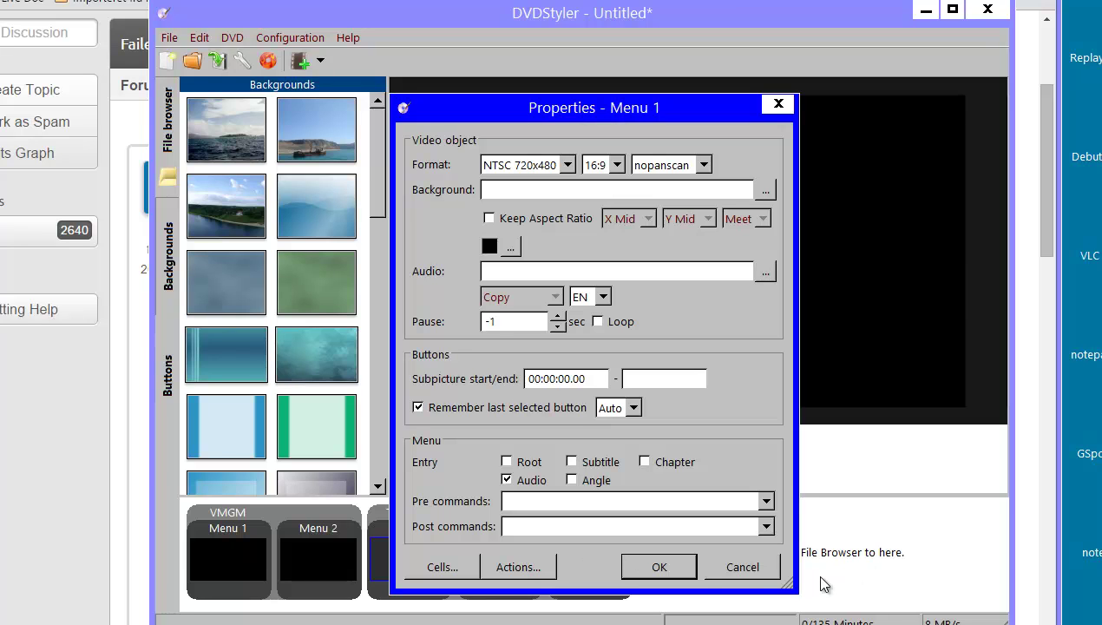
left_click(673, 565)
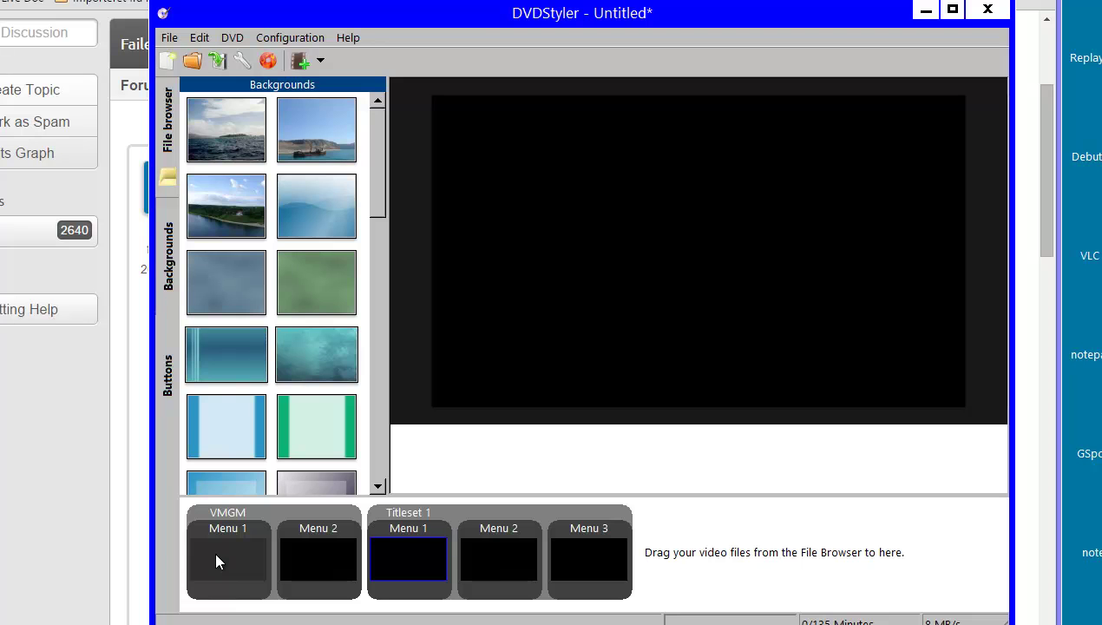
Enable the Title entry for VMGM menu 1, reopening its properties to check and set it again
double_click(230, 530)
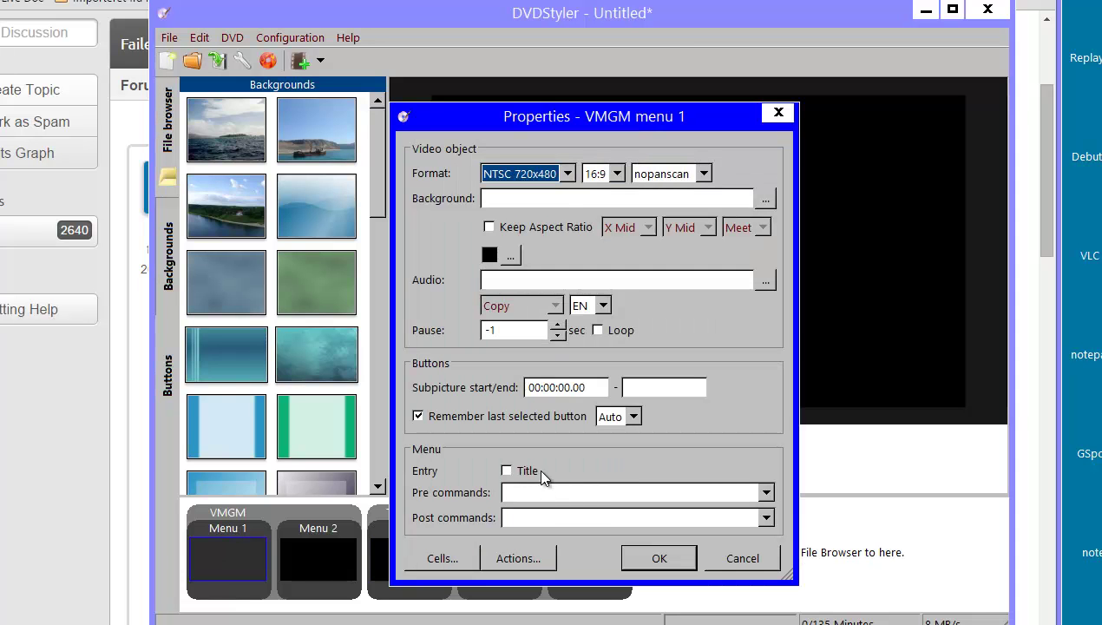
left_click(509, 471)
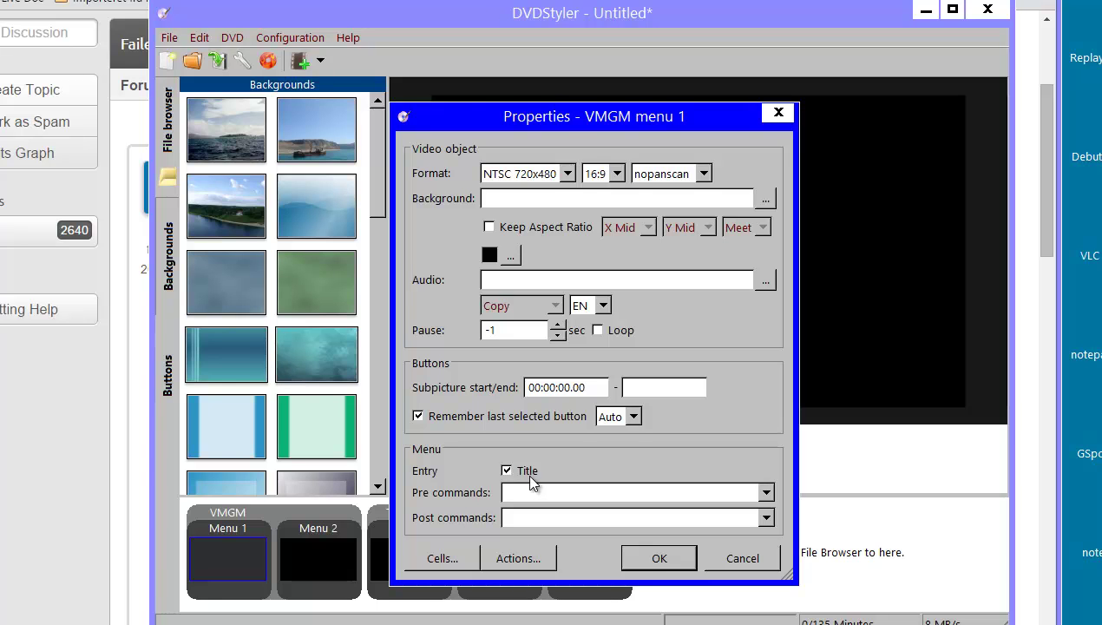
left_click(673, 560)
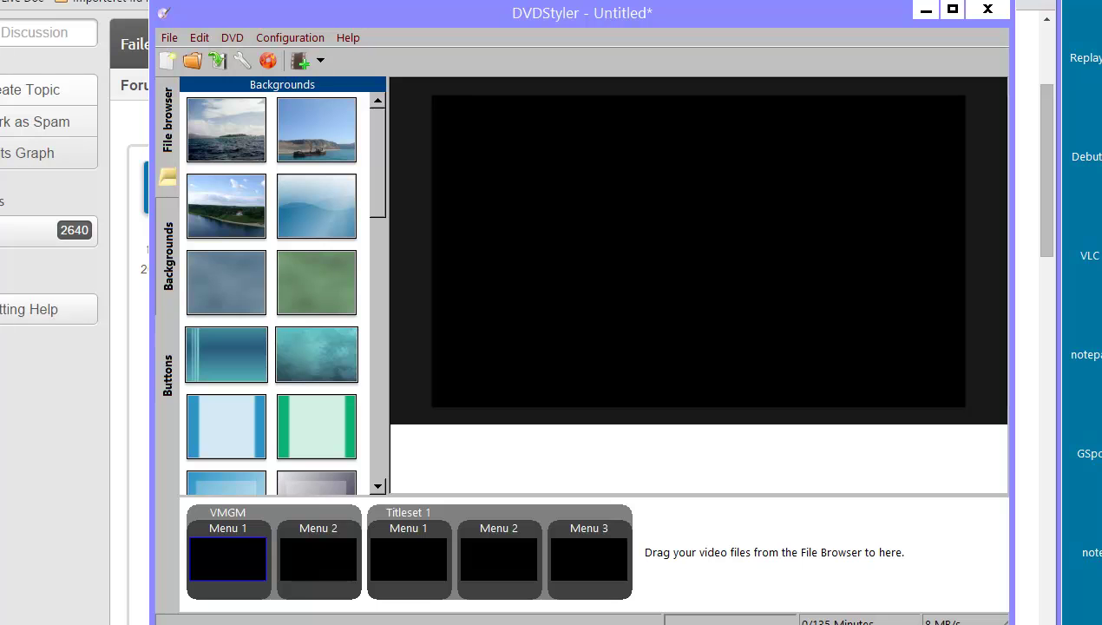
double_click(258, 596)
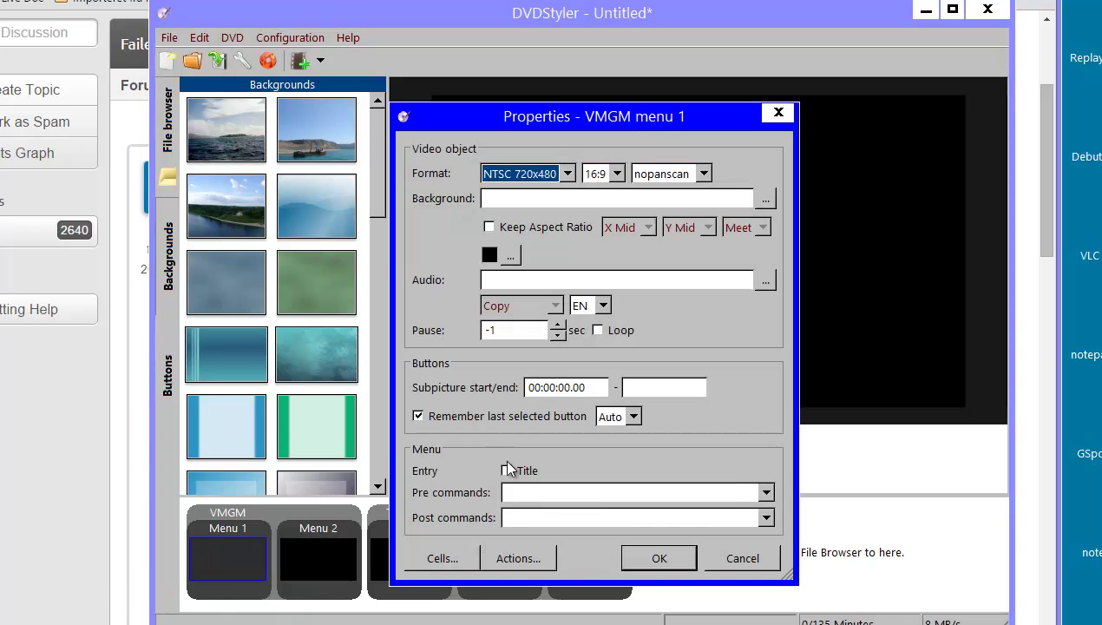
left_click(507, 470)
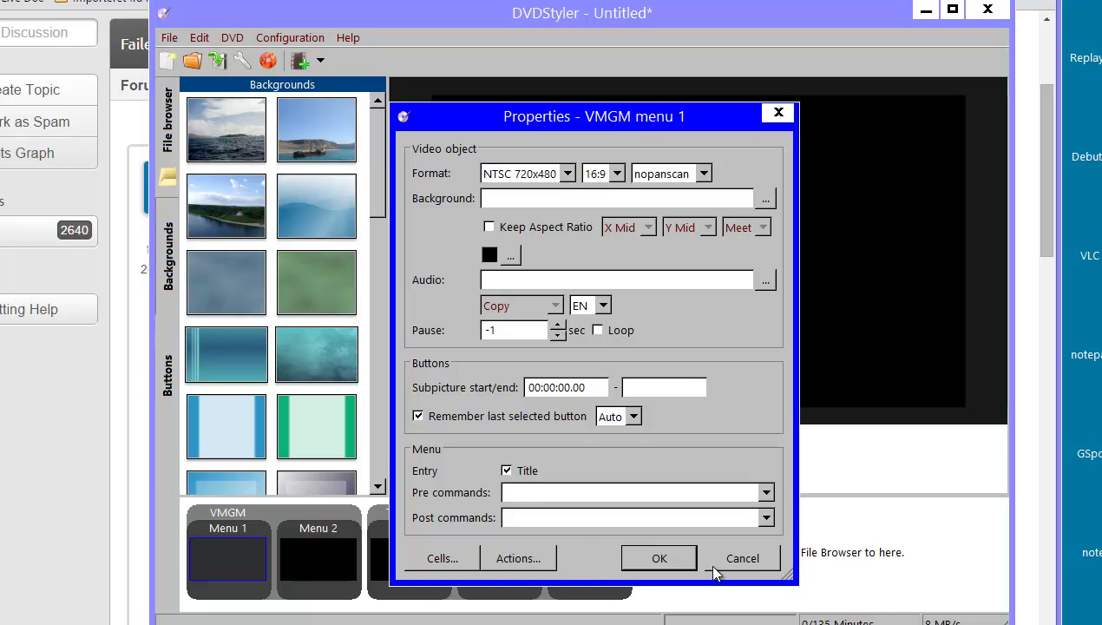
left_click(659, 559)
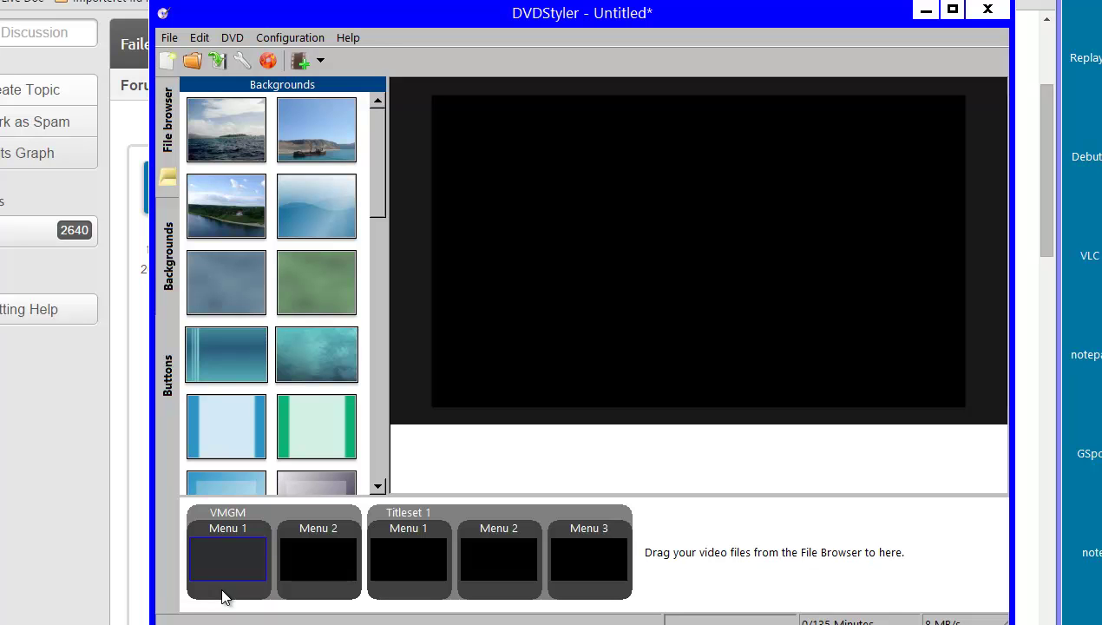
Enable the Title entry for VMGM menu 2, and check the Title setting in VMGM menu 1's properties
double_click(313, 594)
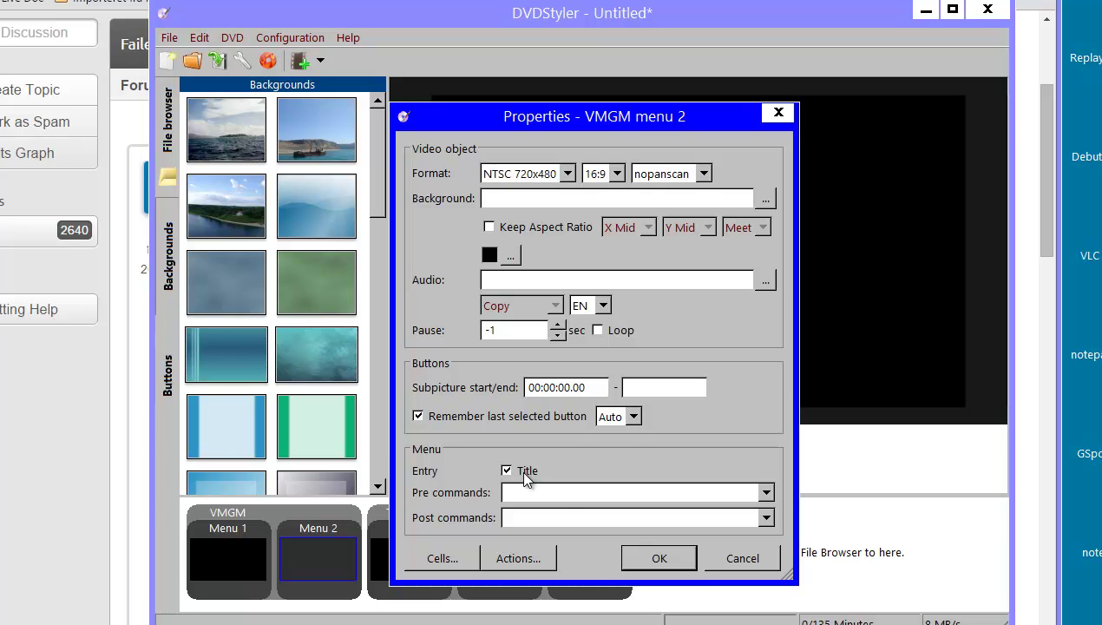
left_click(662, 557)
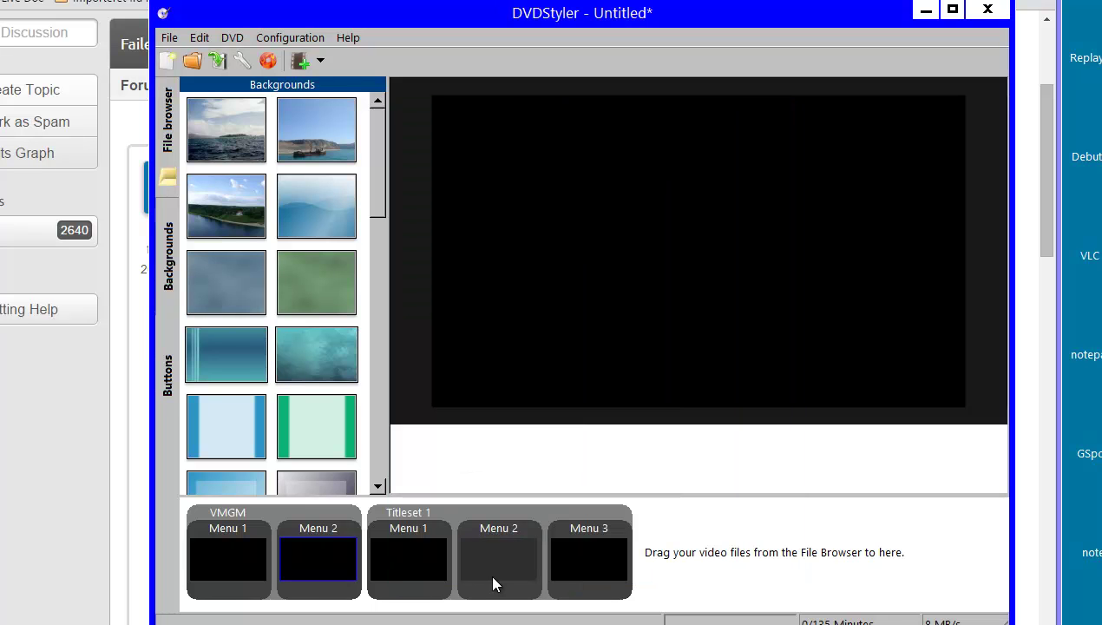
double_click(236, 592)
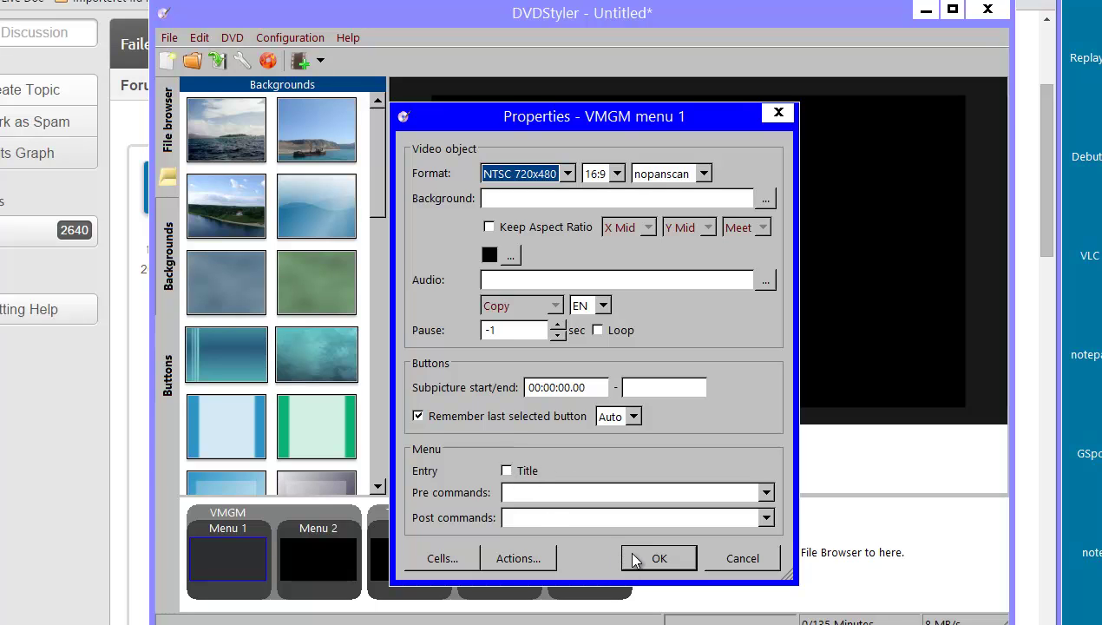
left_click(658, 557)
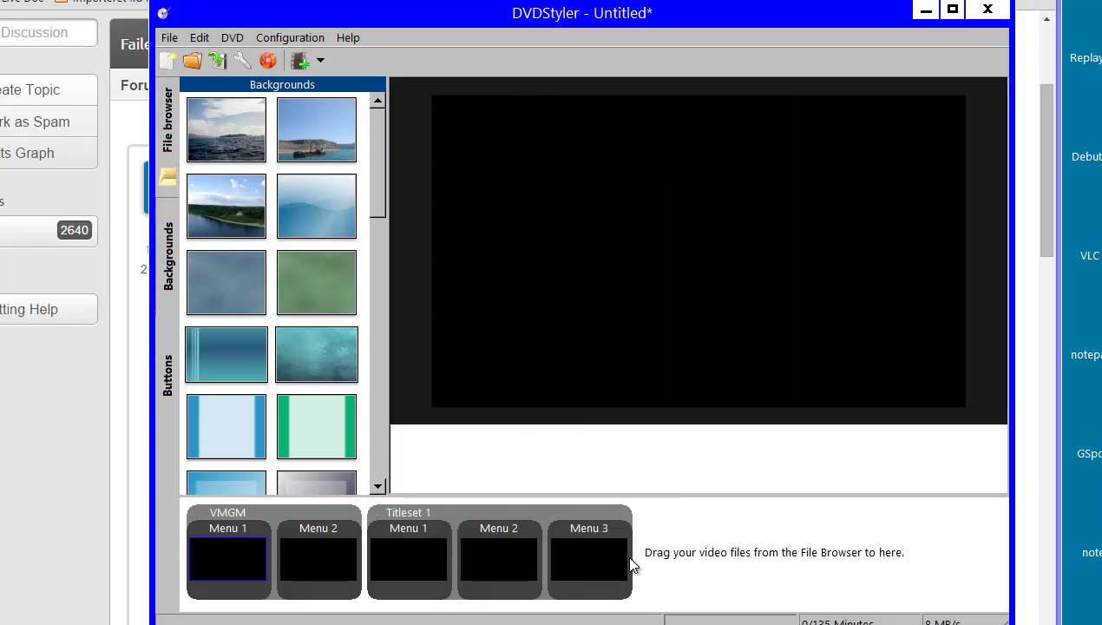
Enable the Root entry for Menu 1 of Titleset 1, and reopen its properties to check the entries
double_click(412, 538)
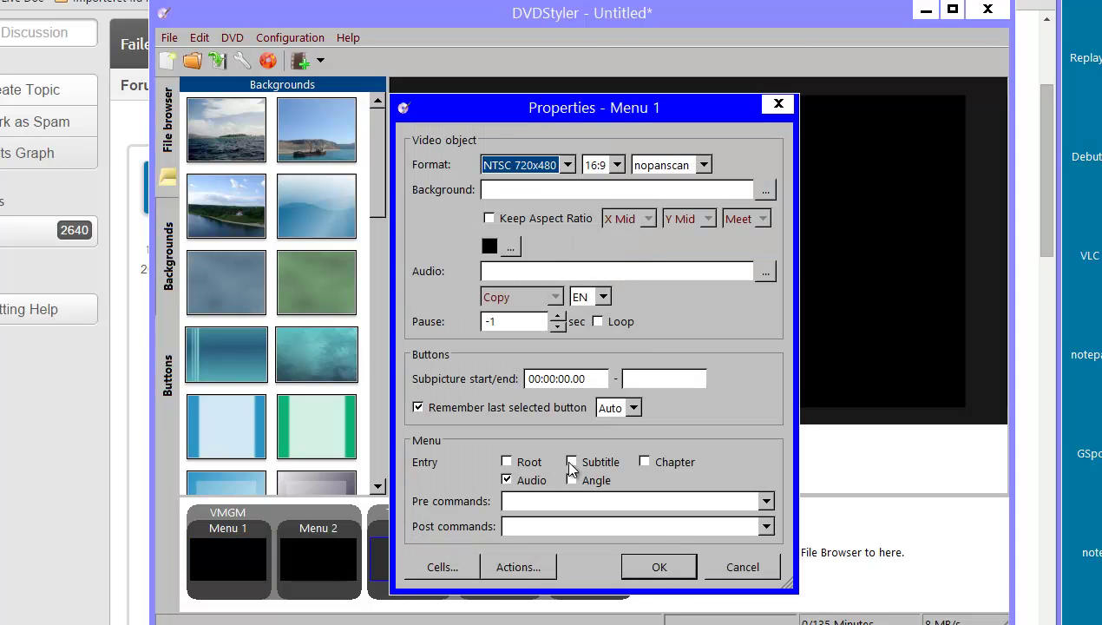
left_click(521, 463)
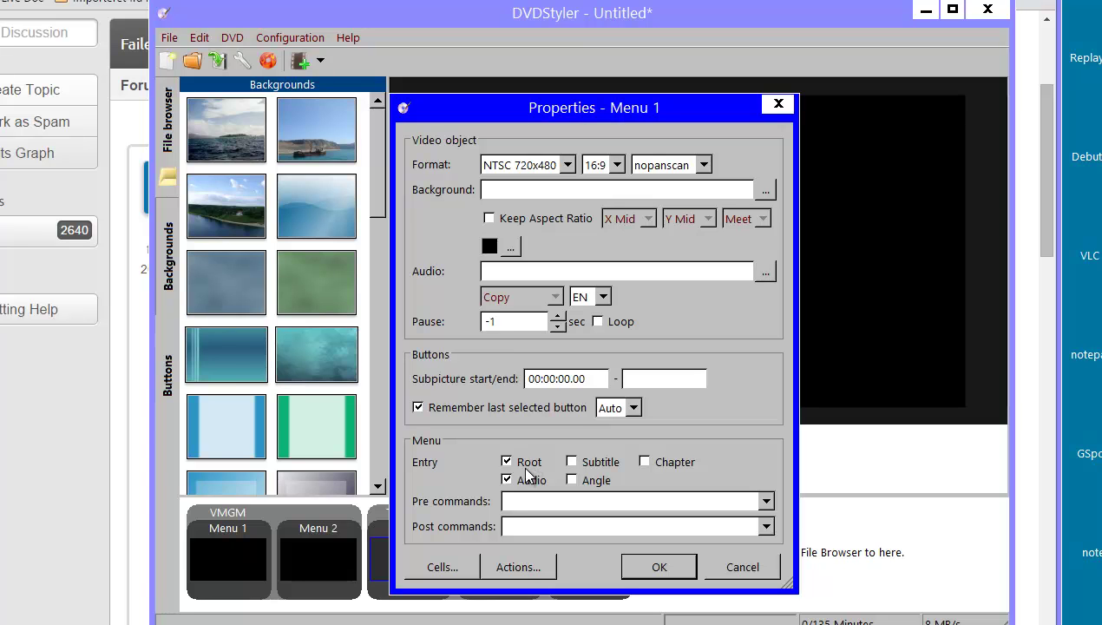
left_click(658, 567)
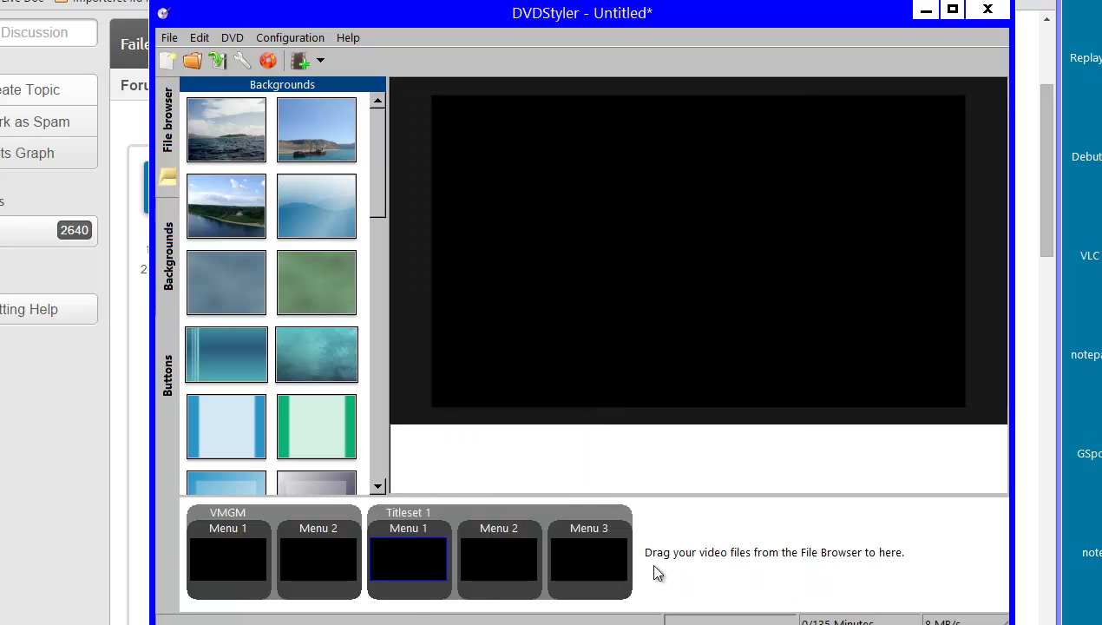
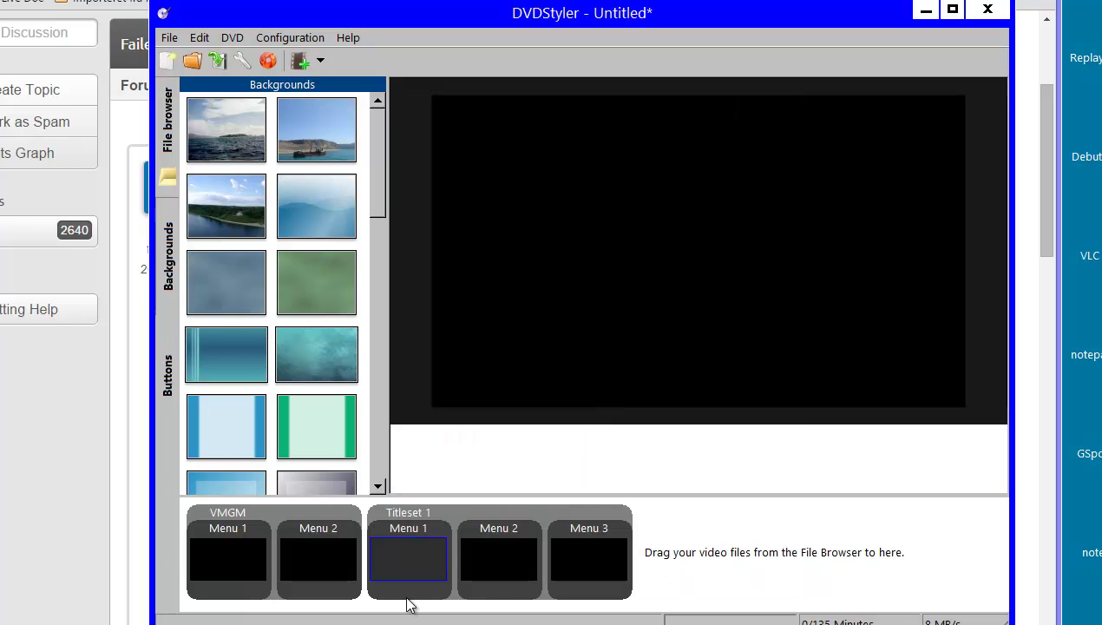
double_click(411, 595)
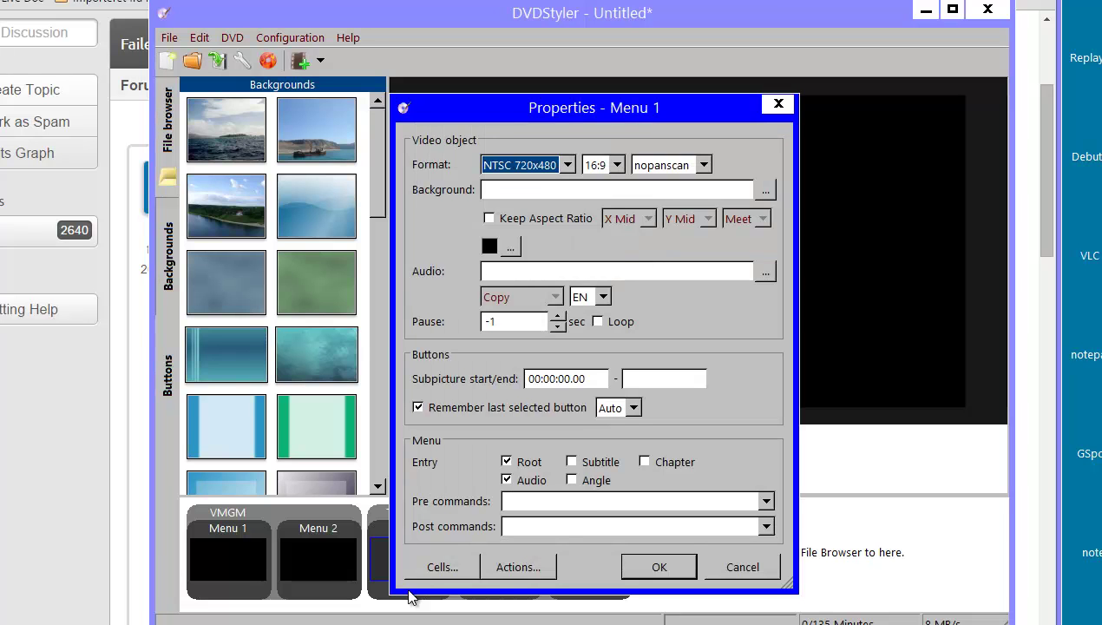
left_click(651, 566)
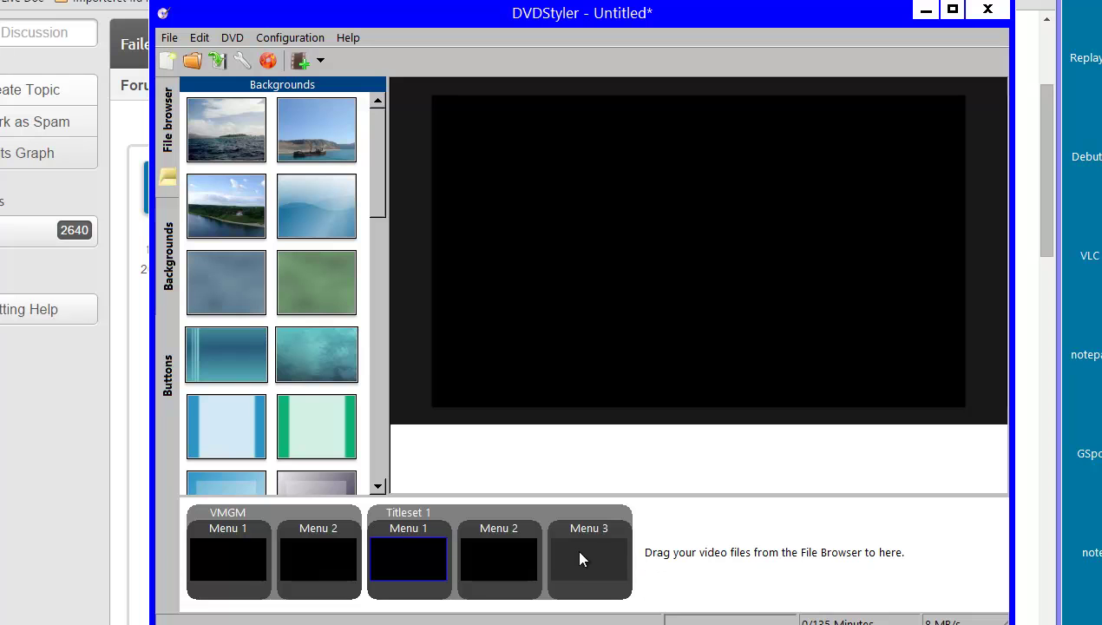
Enable the Audio entry for Menu 2 of Titleset 1, and check the entry settings of Menu 1 and Menu 2
double_click(521, 532)
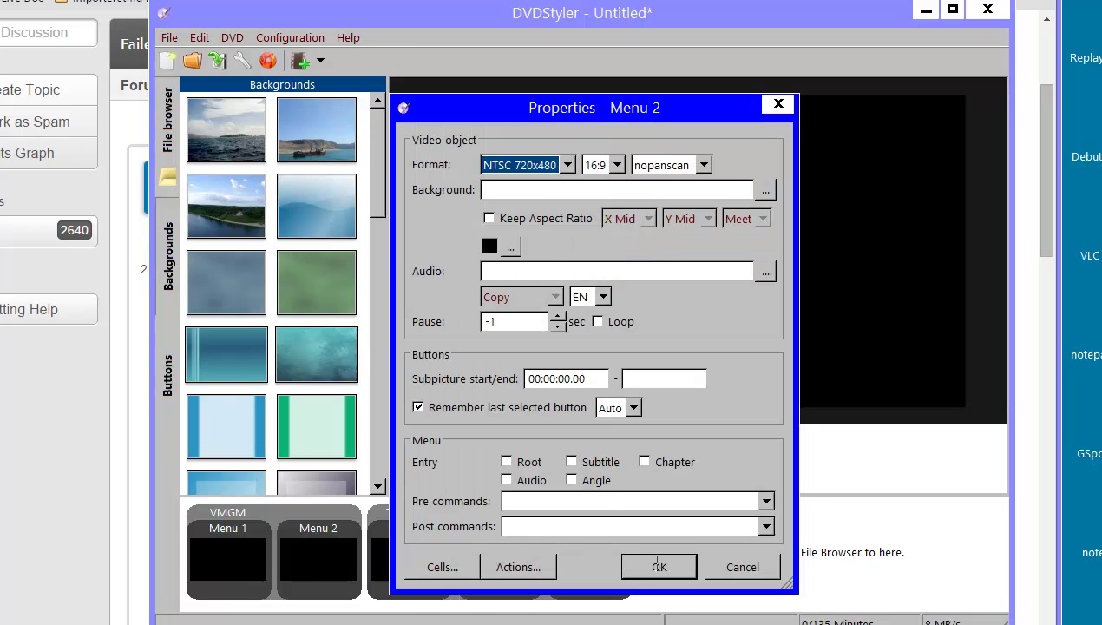
left_click(516, 479)
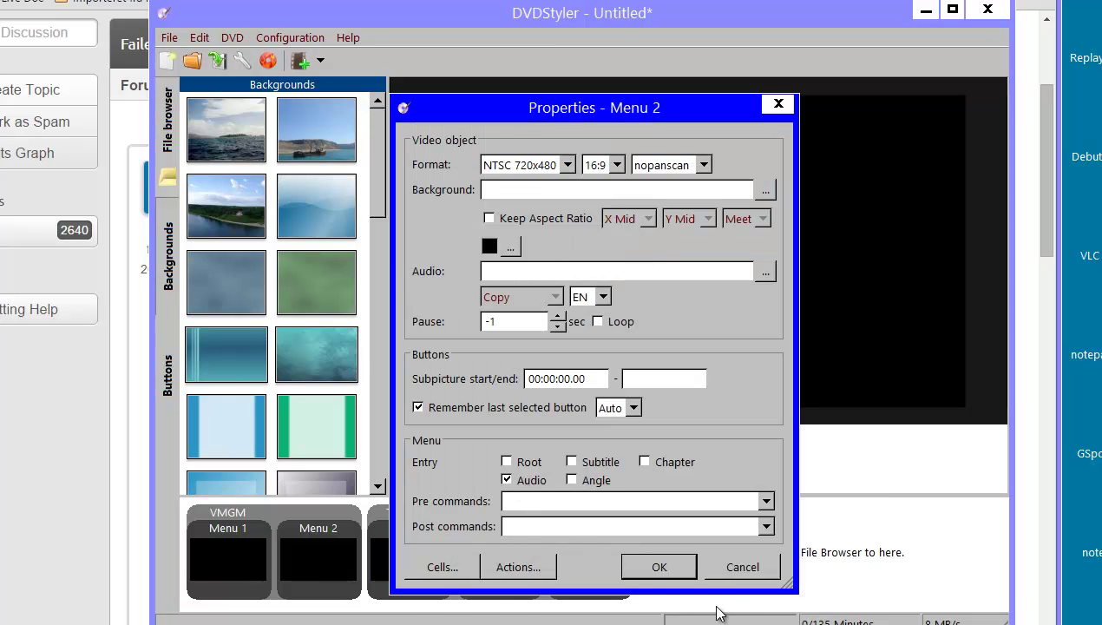
left_click(651, 565)
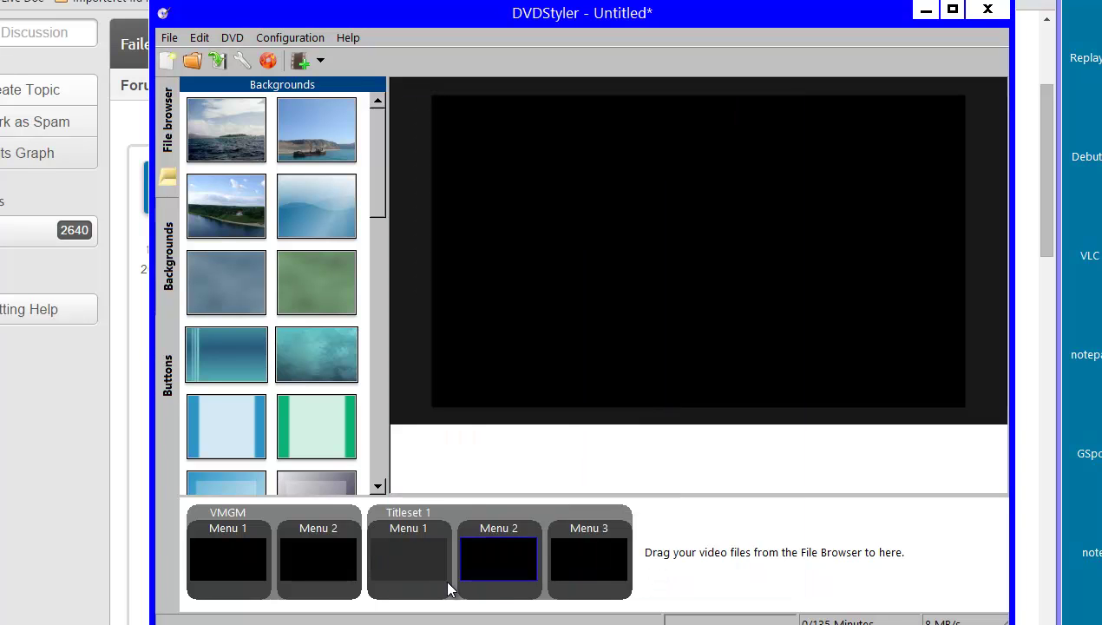
double_click(420, 591)
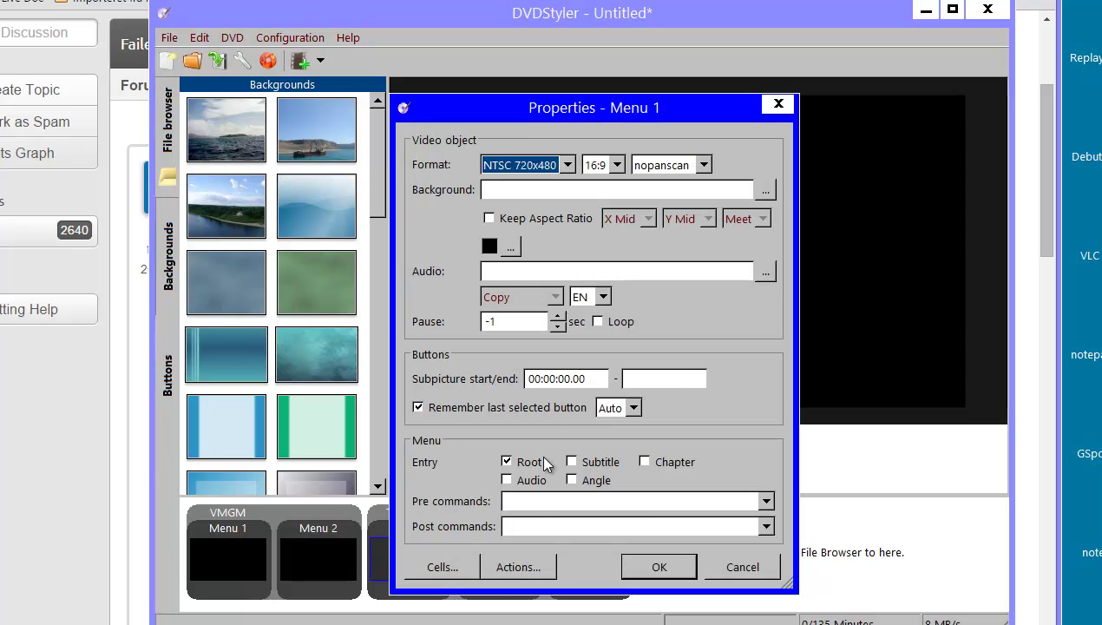
left_click(642, 568)
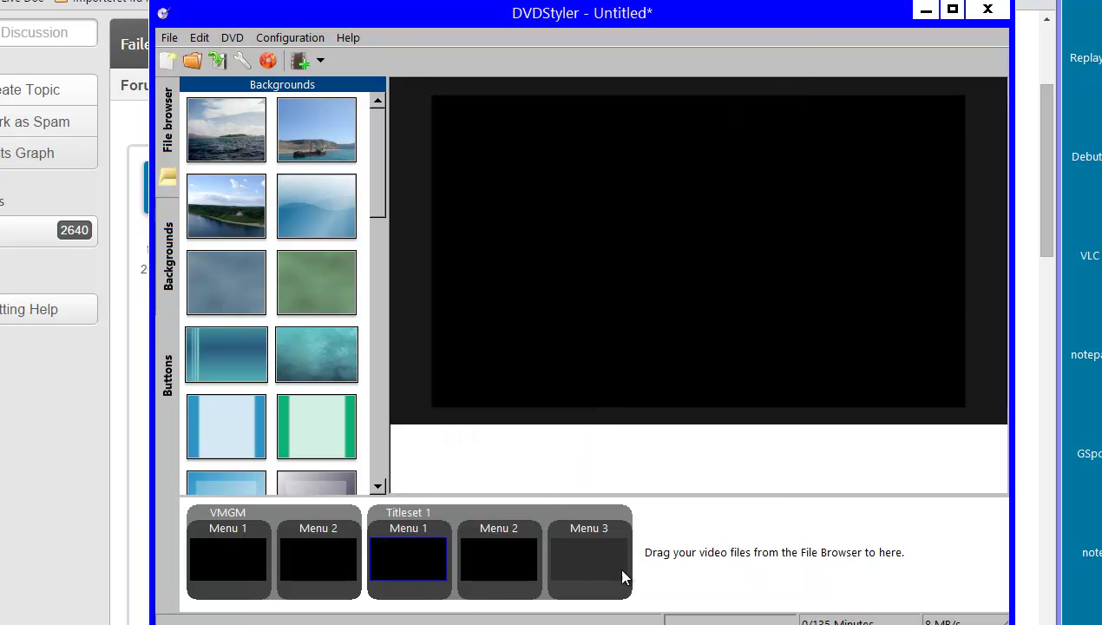
double_click(473, 597)
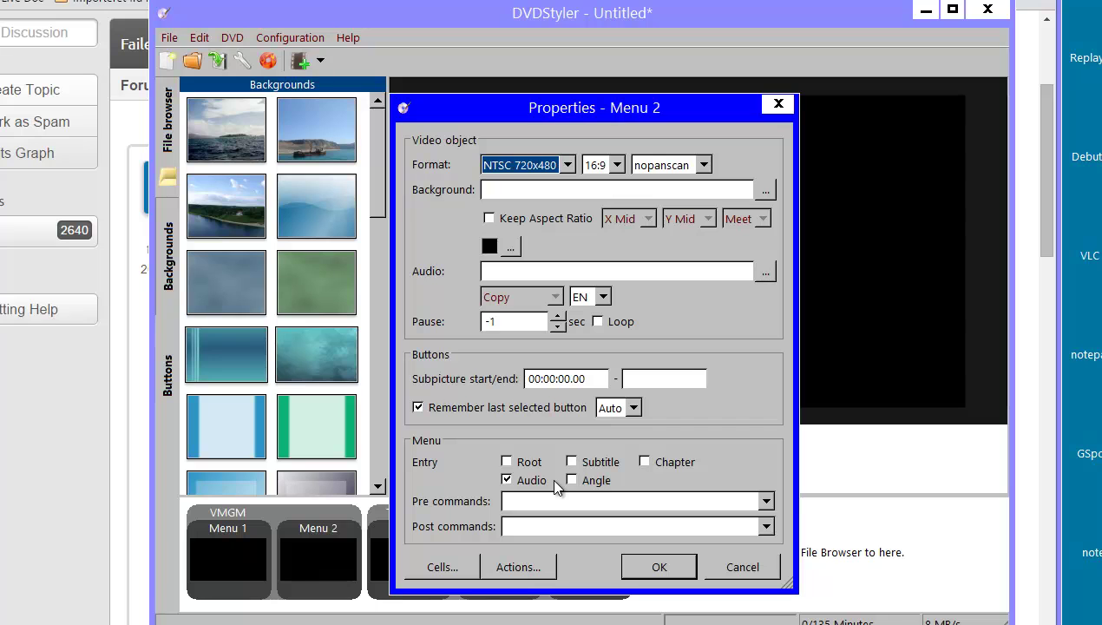
left_click(657, 566)
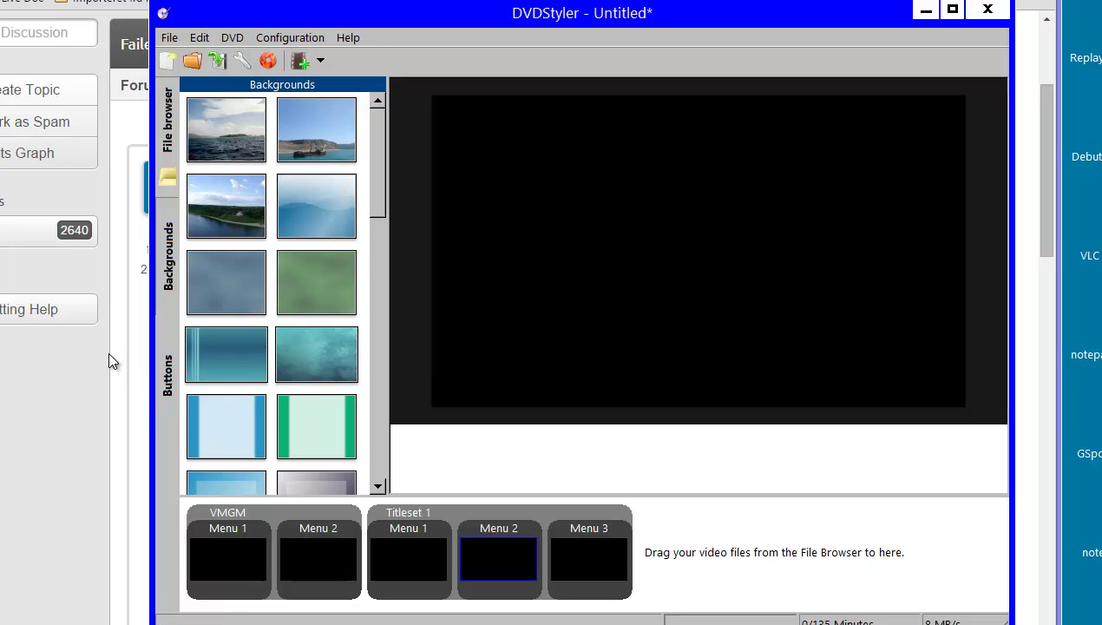
Place a home button near the centre of Menu 2 in Titleset 1, at about X 324, Y 180
left_click(163, 377)
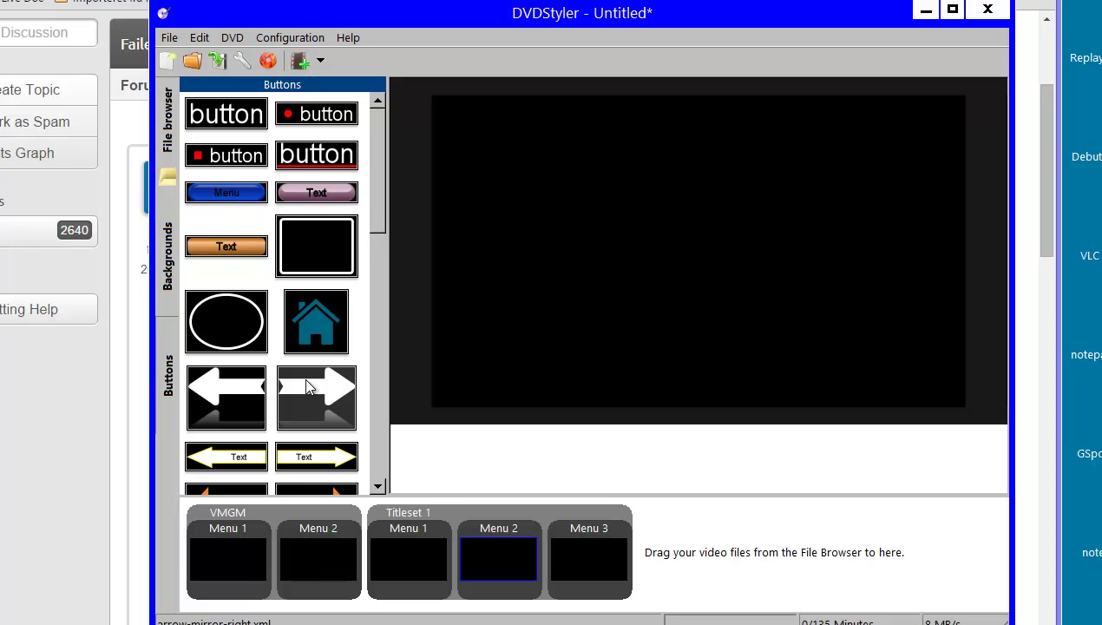
left_click_drag(314, 340, 679, 343)
left_click_drag(666, 265, 667, 276)
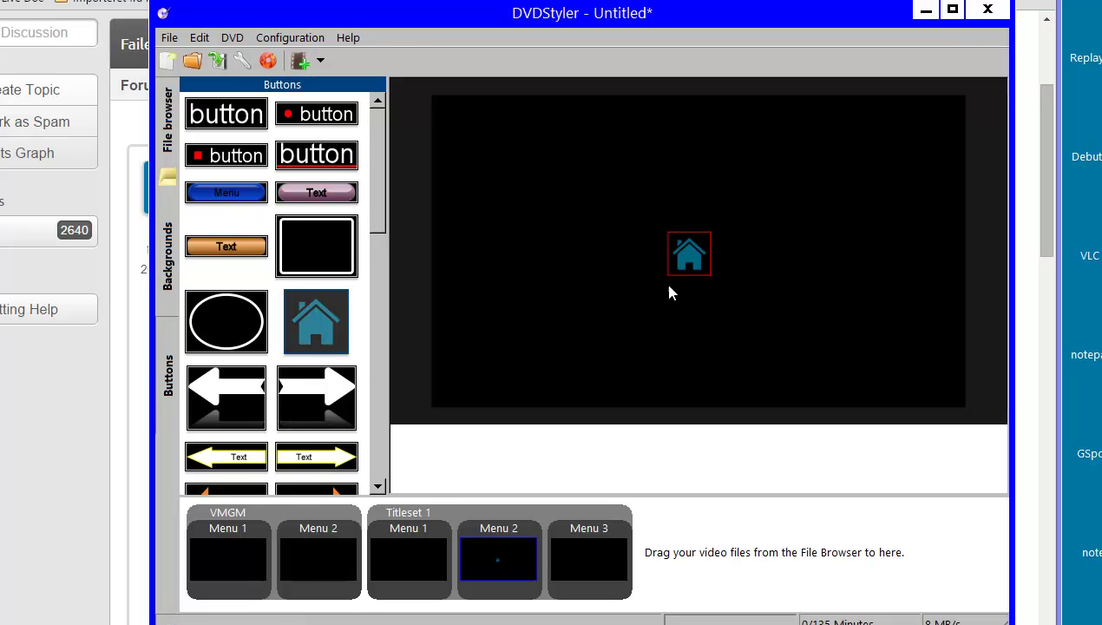
Set the home button's jump destination to VMGM menu 1
double_click(685, 255)
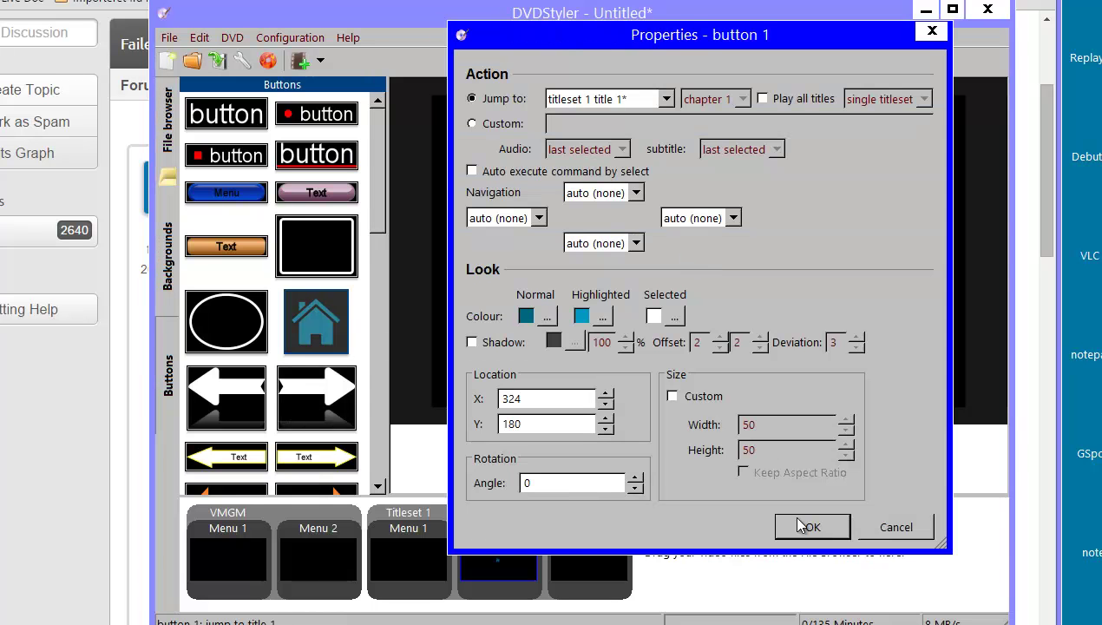
left_click(629, 104)
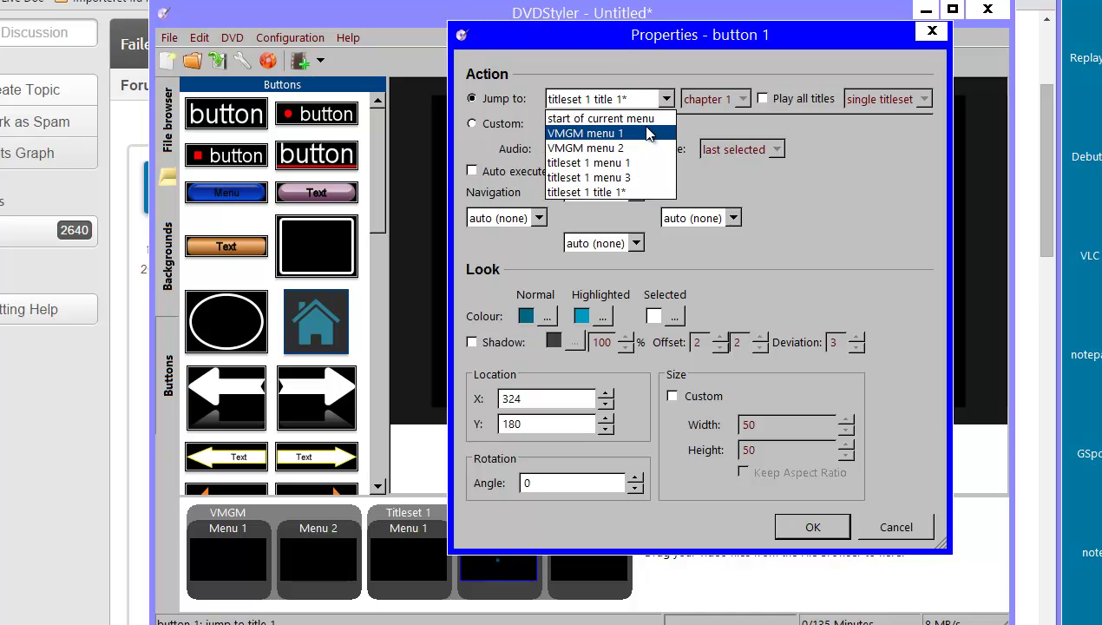
left_click(647, 133)
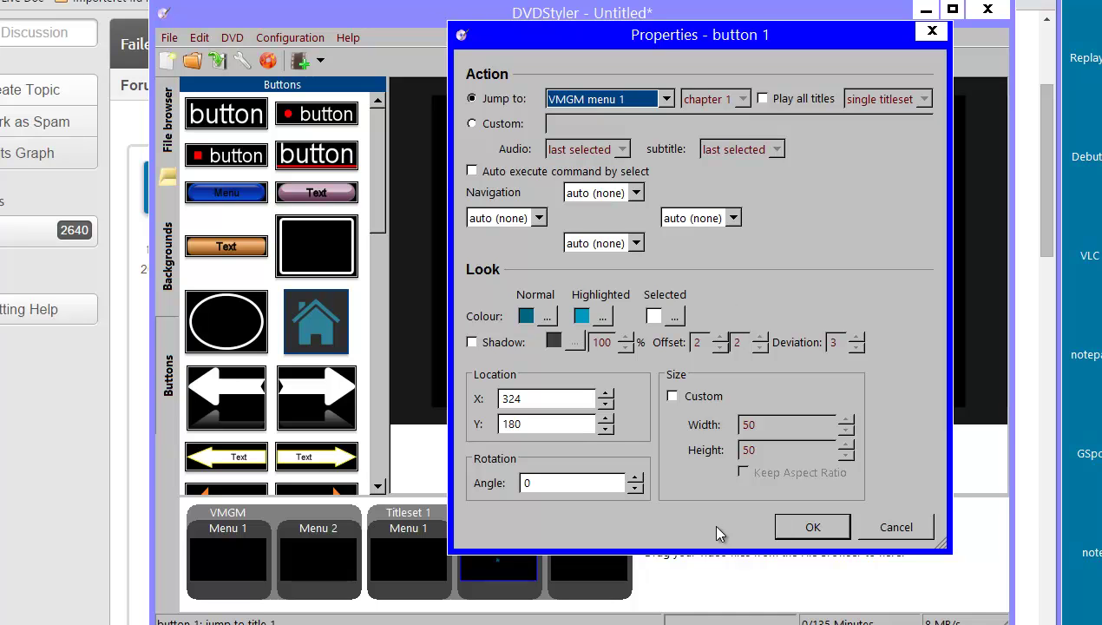
left_click(792, 524)
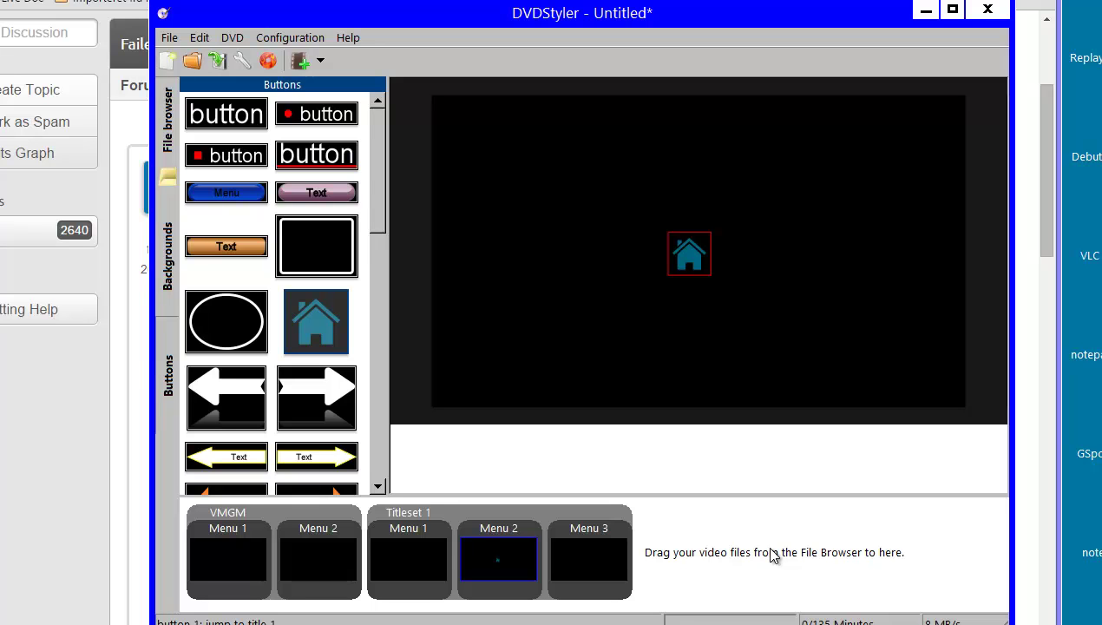
Examine the entry options of Menu 3 in Titleset 1 and of VMGM menu 1
double_click(621, 539)
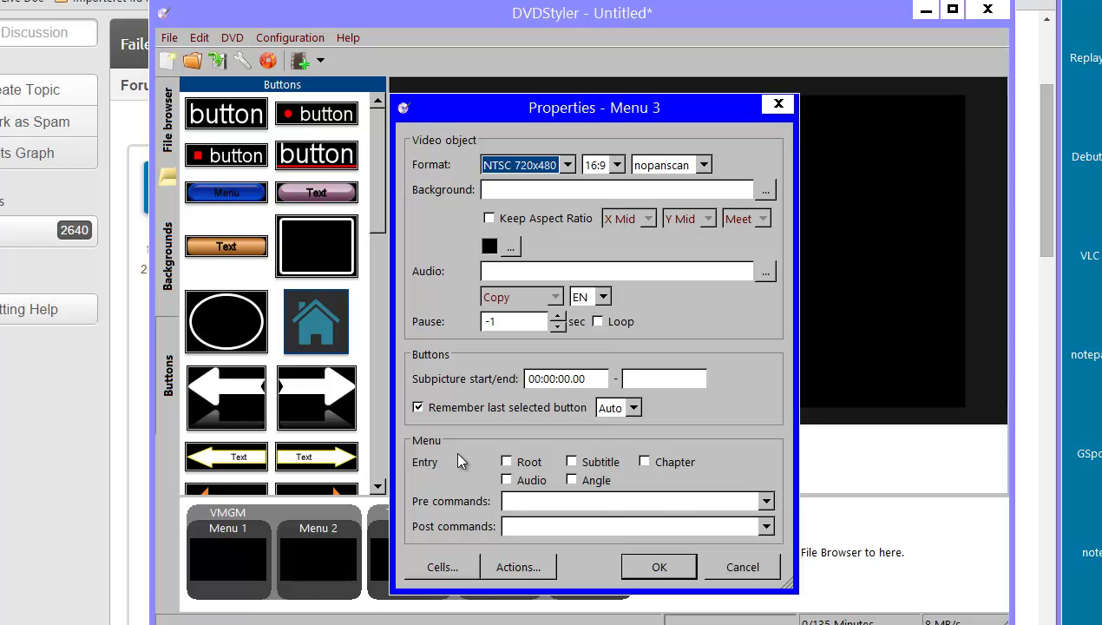
left_click(675, 568)
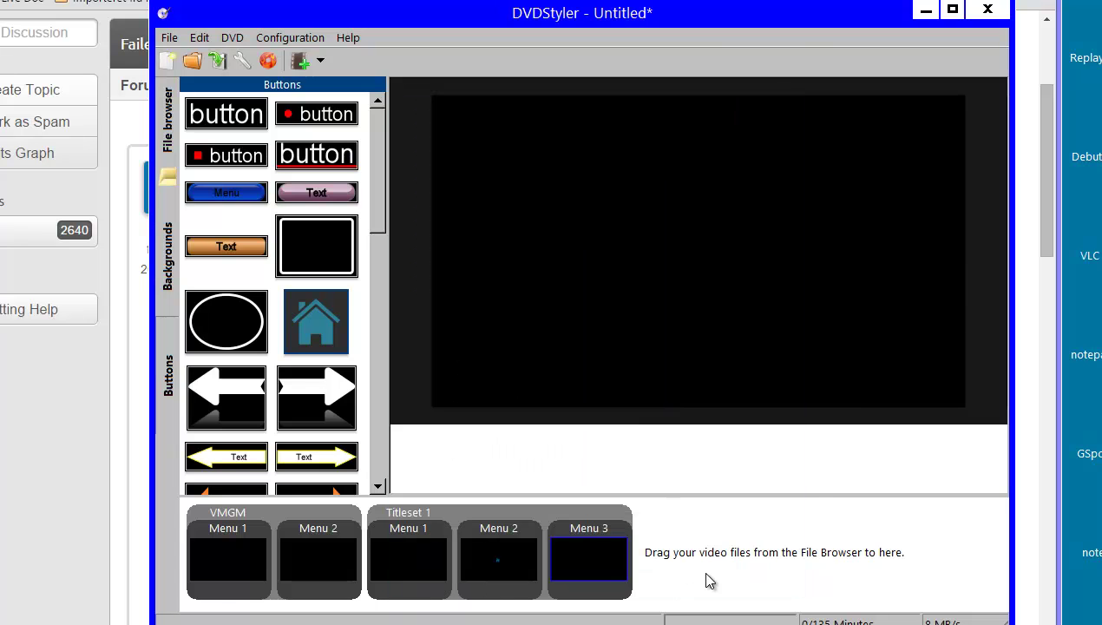
double_click(228, 594)
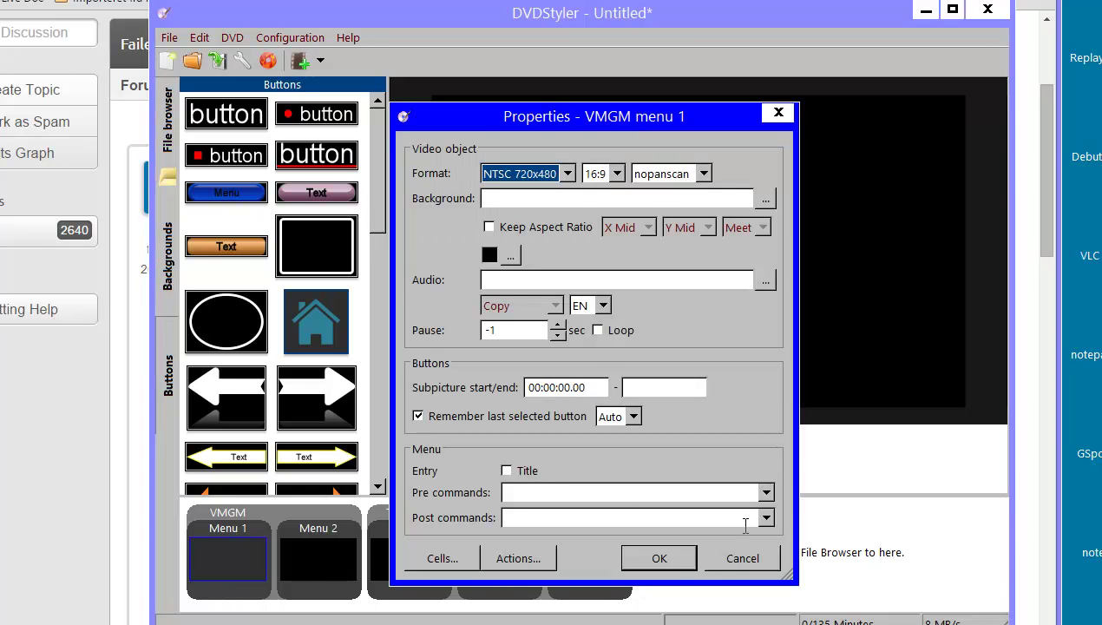
left_click(714, 562)
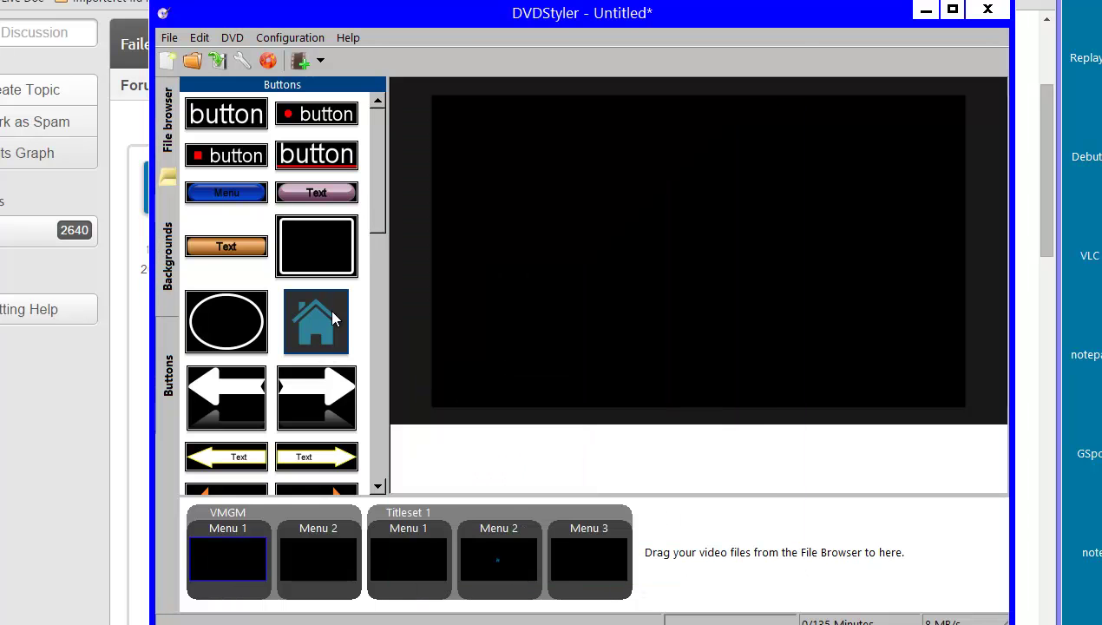
Place a right-arrow button in VMGM menu 1 at about X 196, Y 168, and examine its available jump destinations
left_click_drag(328, 382, 493, 291)
left_click_drag(544, 227, 556, 222)
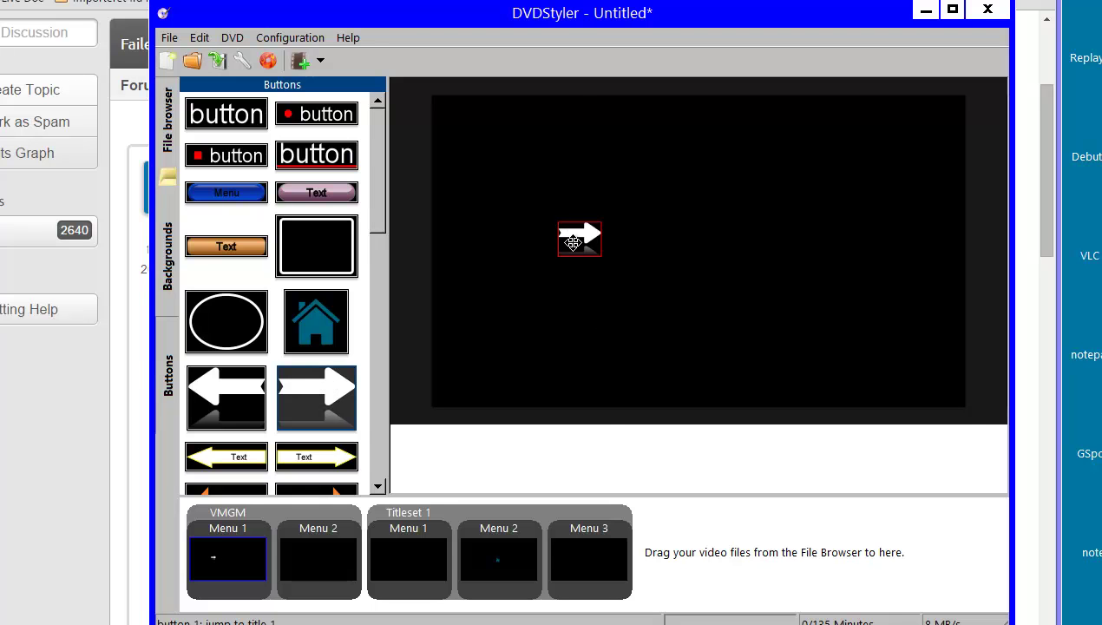
double_click(573, 243)
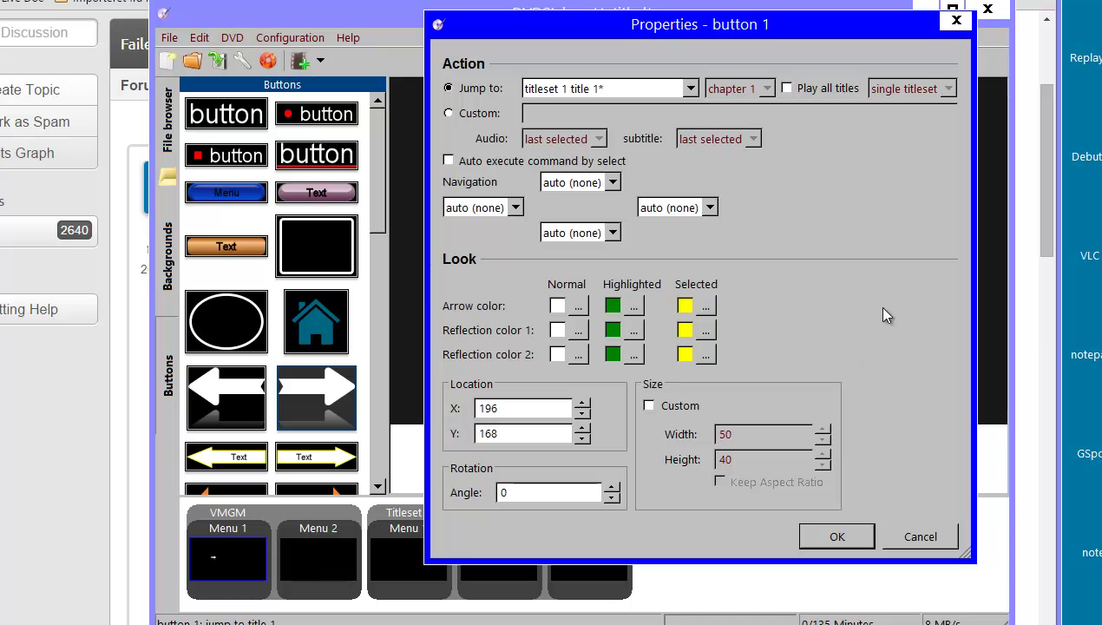
left_click(690, 88)
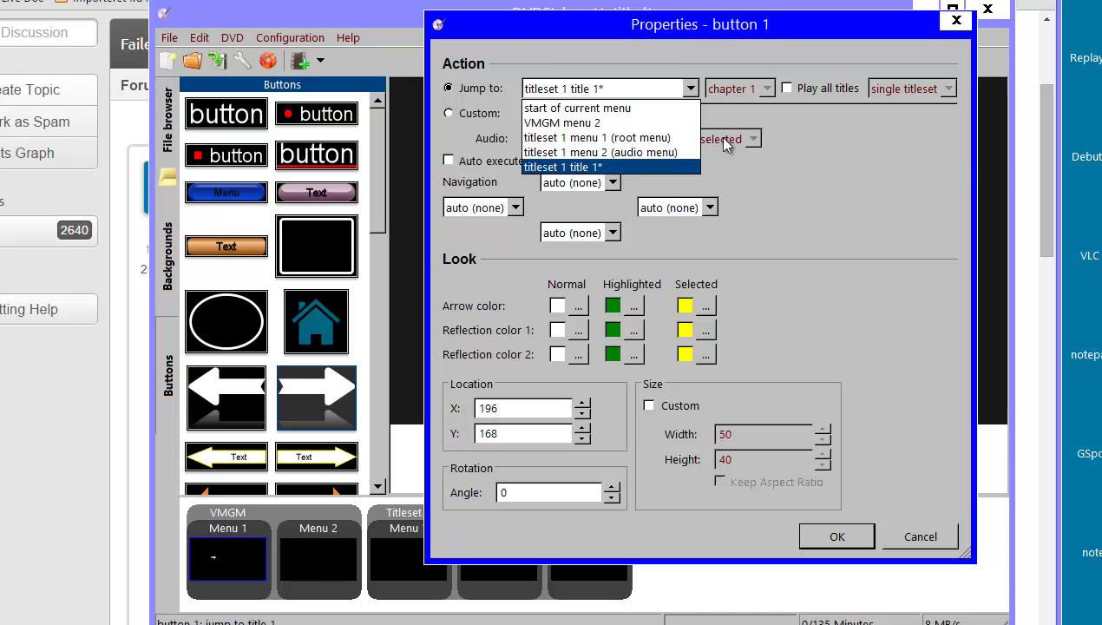
left_click(768, 36)
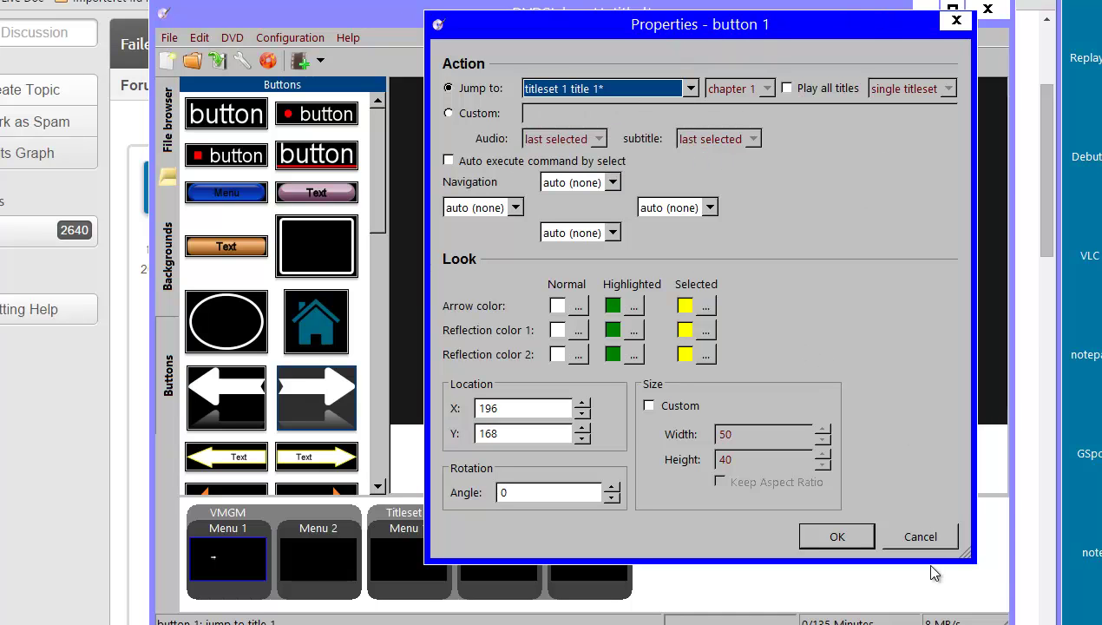
left_click(929, 528)
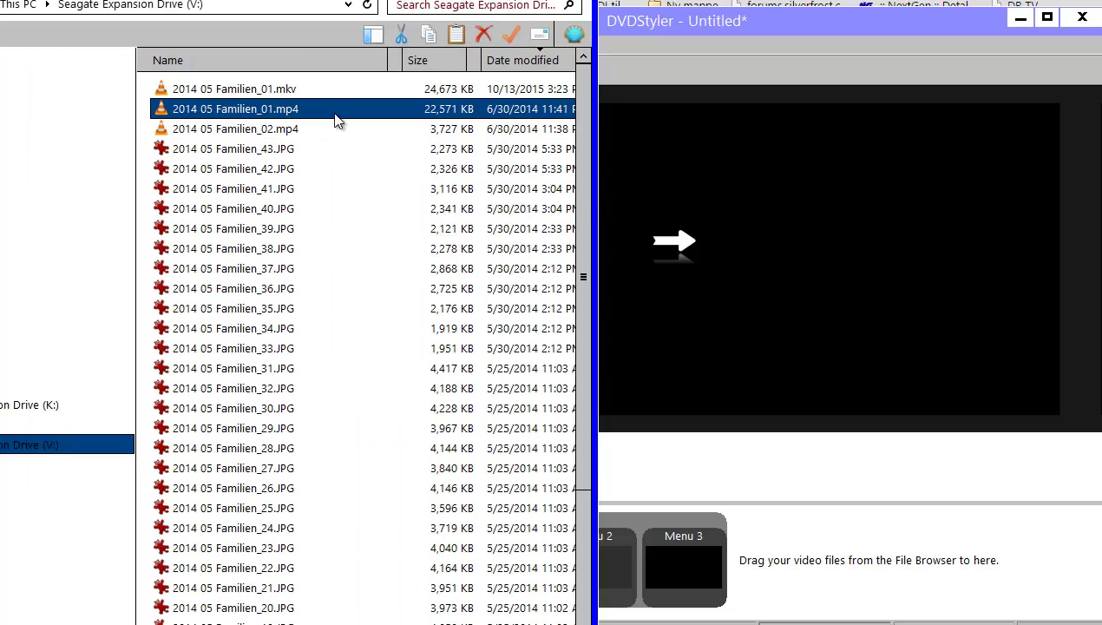
Add 2014 05 Familien_01.mp4 from the file manager as a title of Titleset 1, and add a second titleset
left_click_drag(338, 122, 805, 530)
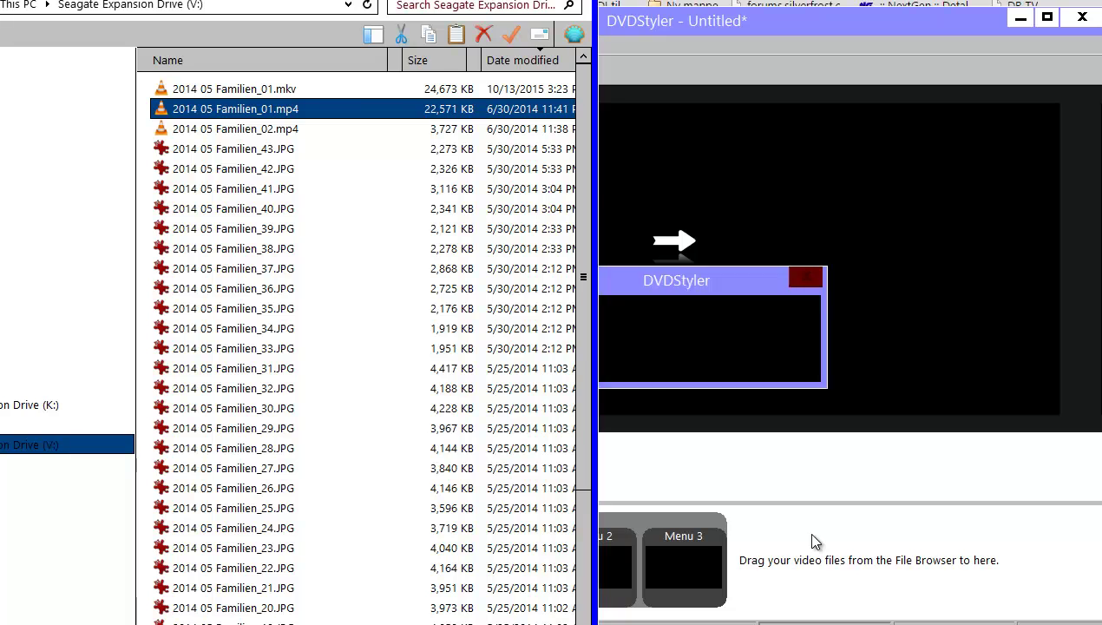
left_click(848, 564)
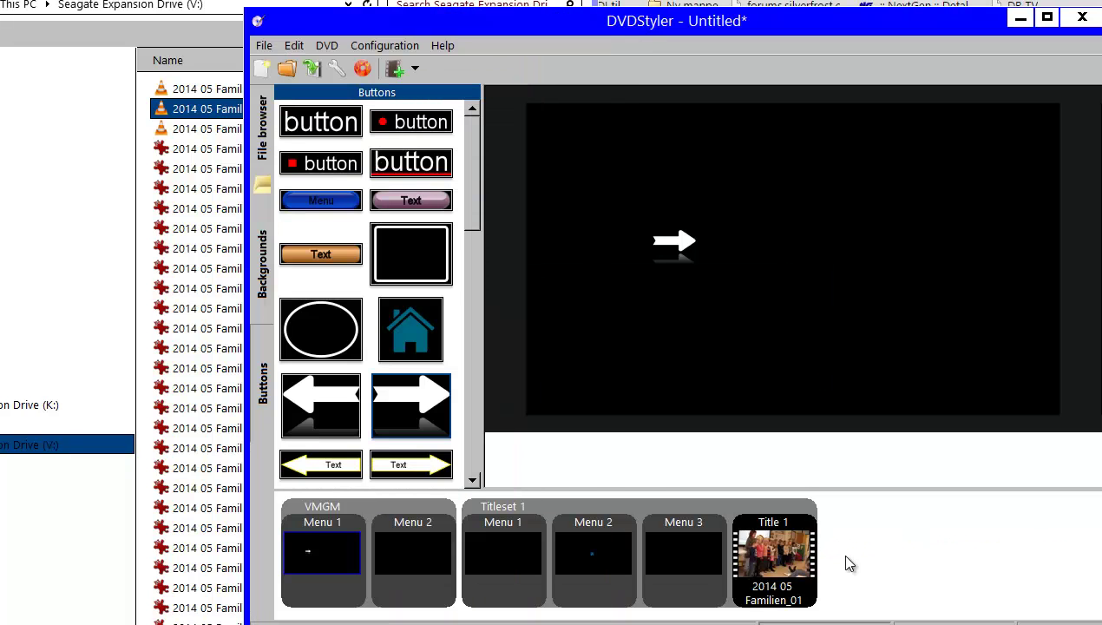
right_click(848, 500)
mouse_move(866, 505)
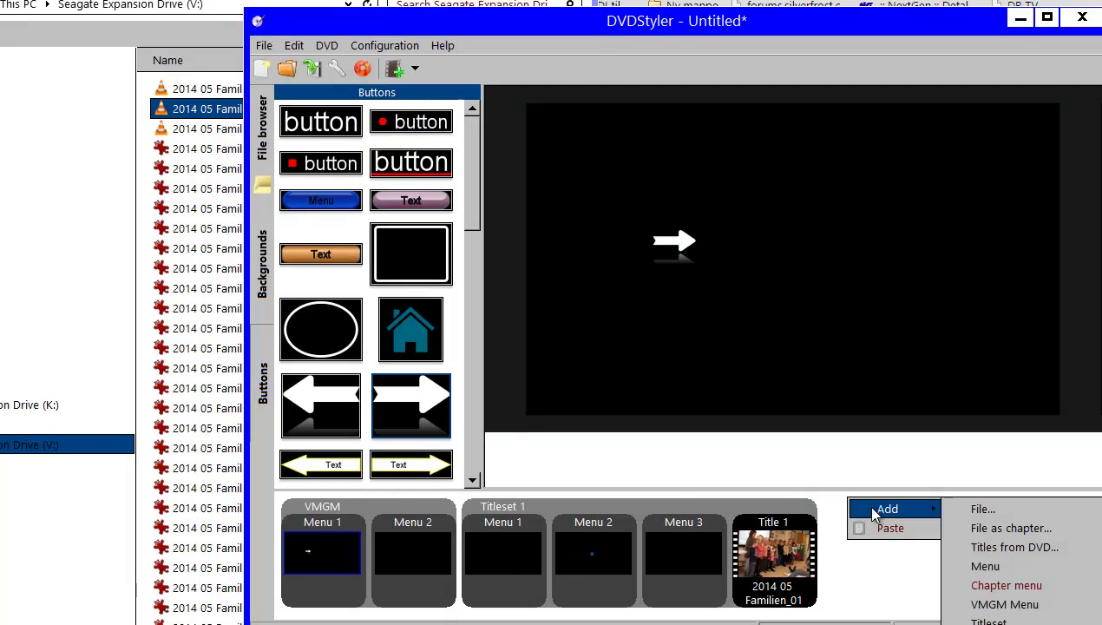
left_click(976, 619)
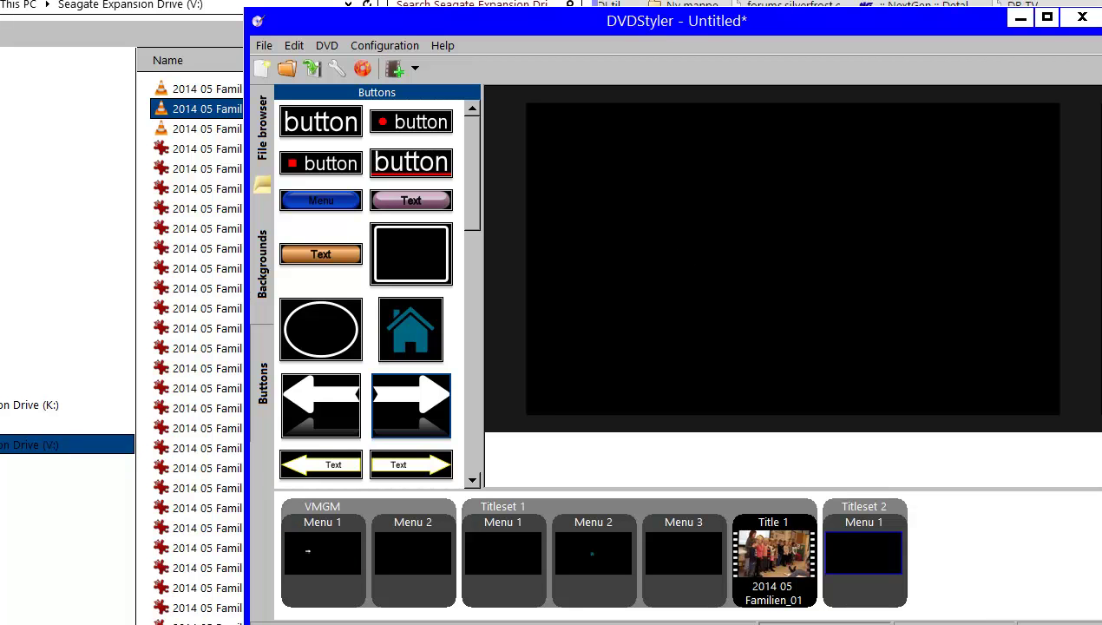
Add 2014 05 Familien_01.mkv from the file manager to Titleset 2, placing its thumbnail button in Menu 1
key("alt+Tab")
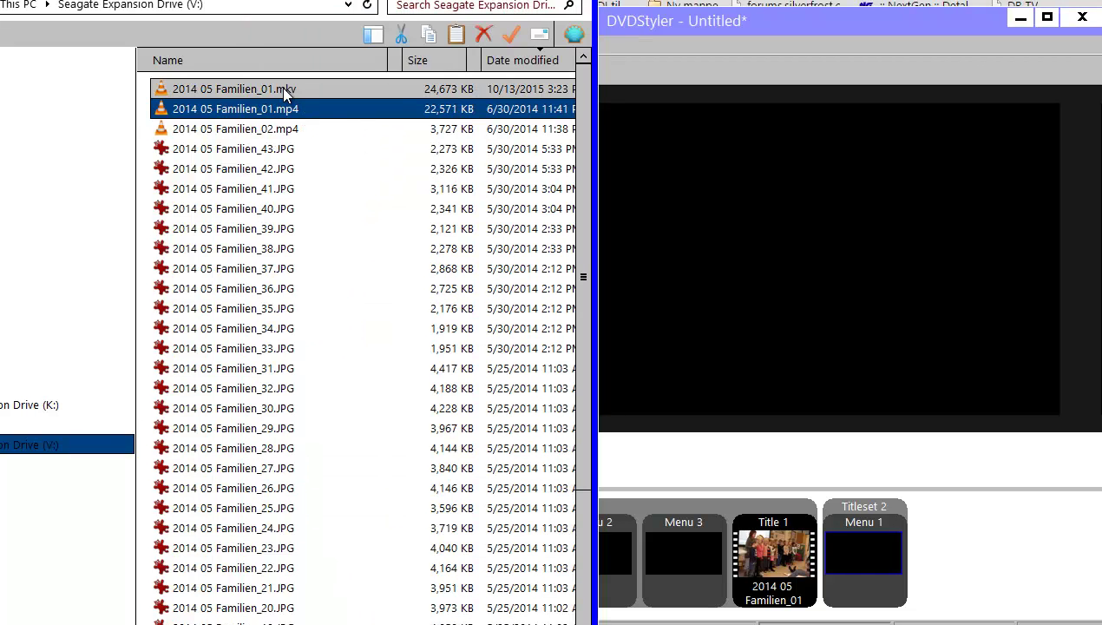
left_click(284, 89)
left_click_drag(285, 92, 778, 271)
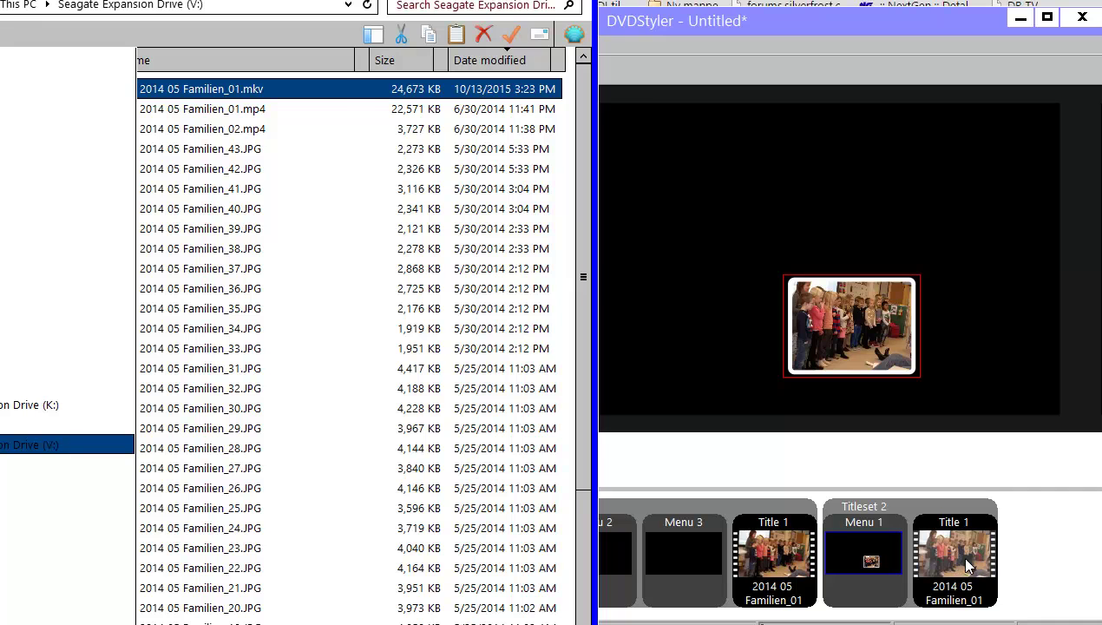
left_click(1052, 525)
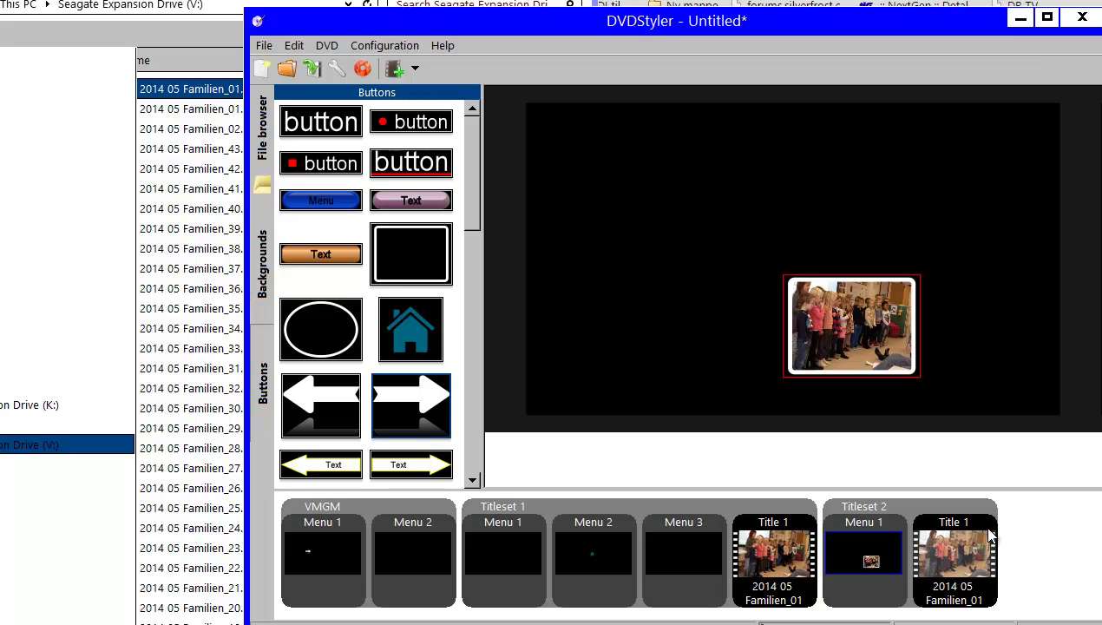
Make Menu 1 of Titleset 2 the Root entry
double_click(855, 597)
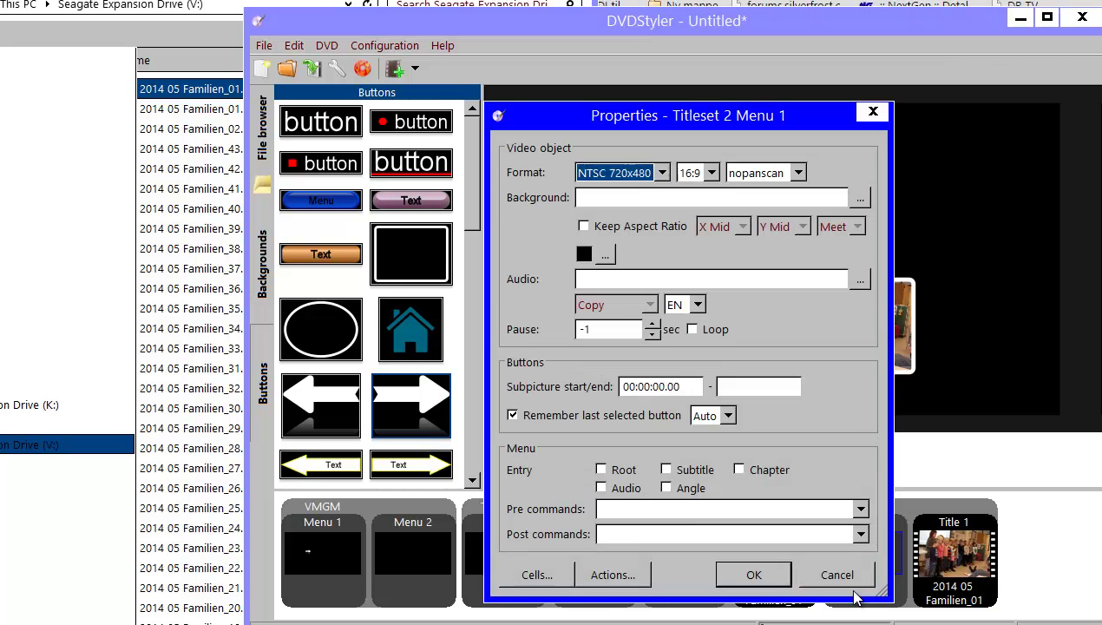
left_click(601, 469)
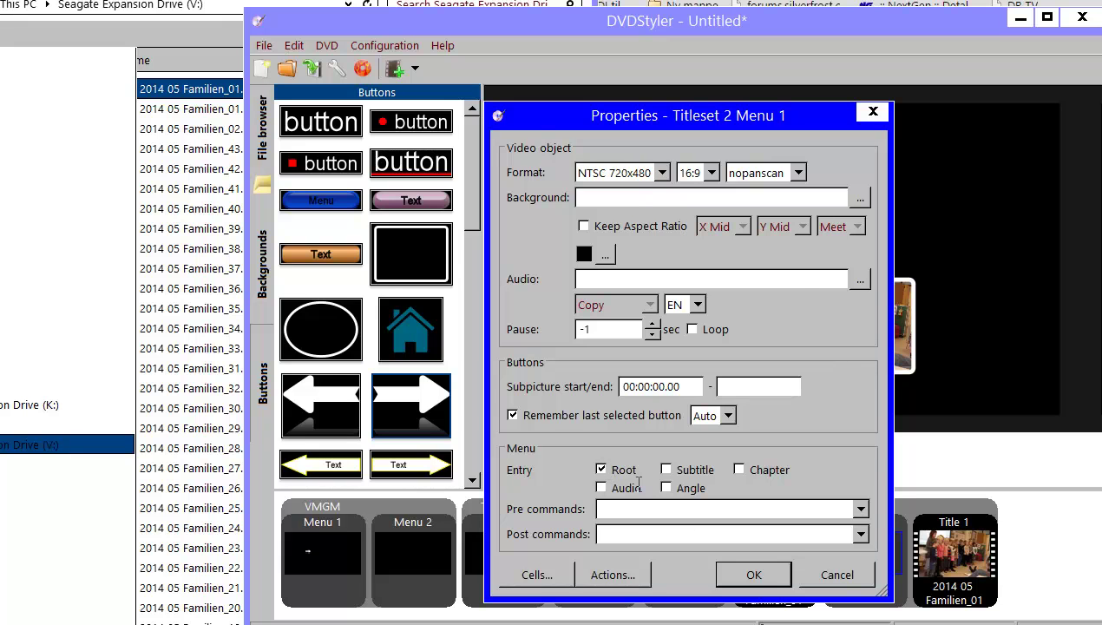
left_click(751, 576)
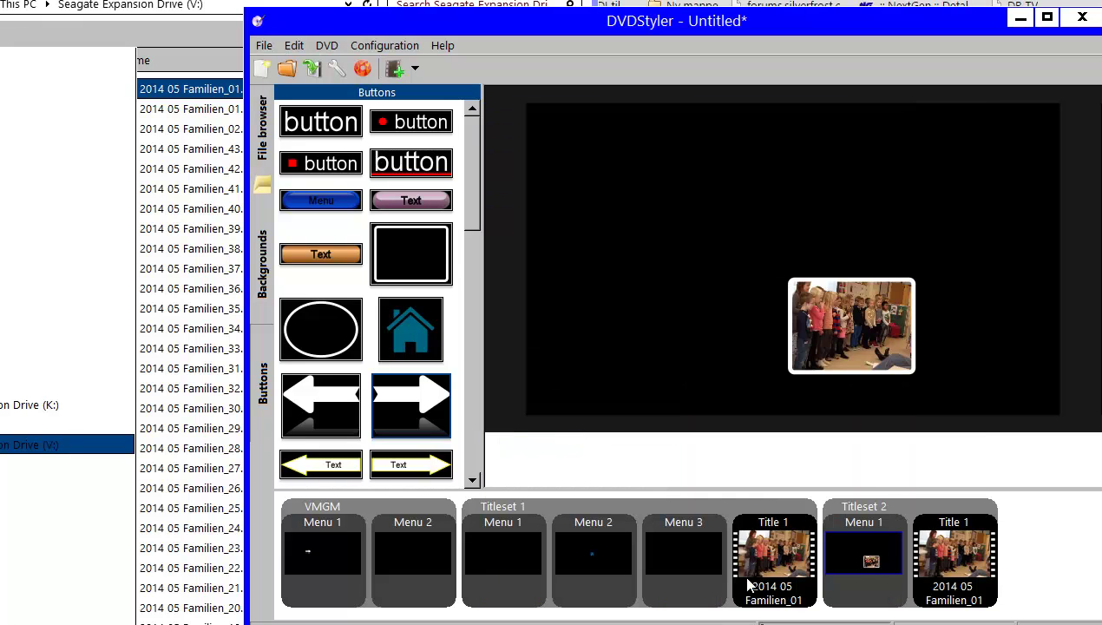
Delete Menu 1 from Titleset 2
right_click(873, 593)
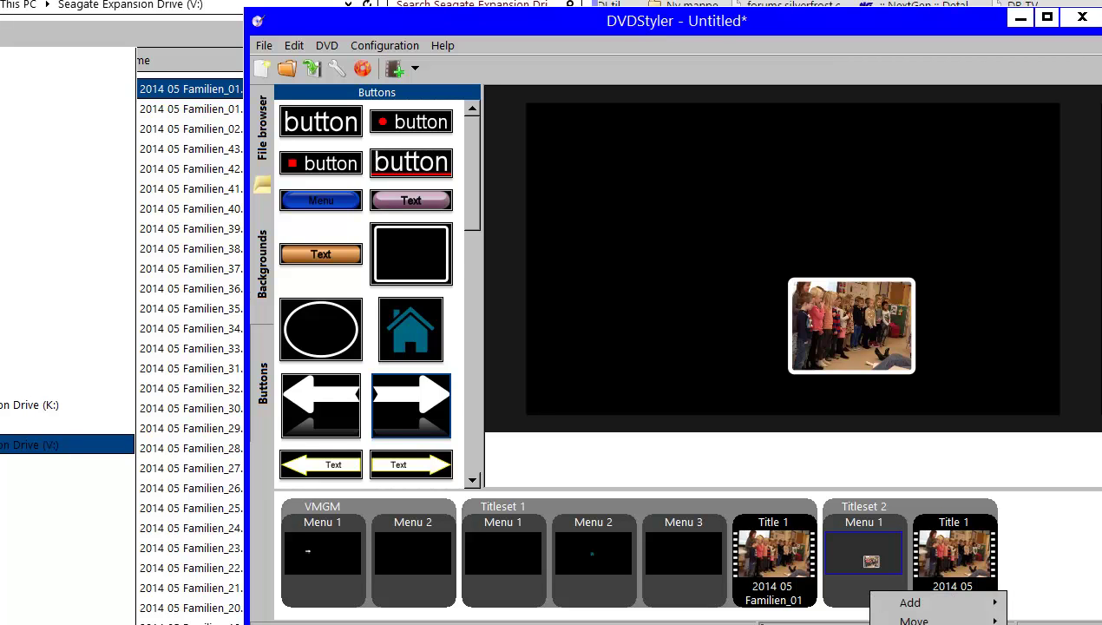
key("Delete")
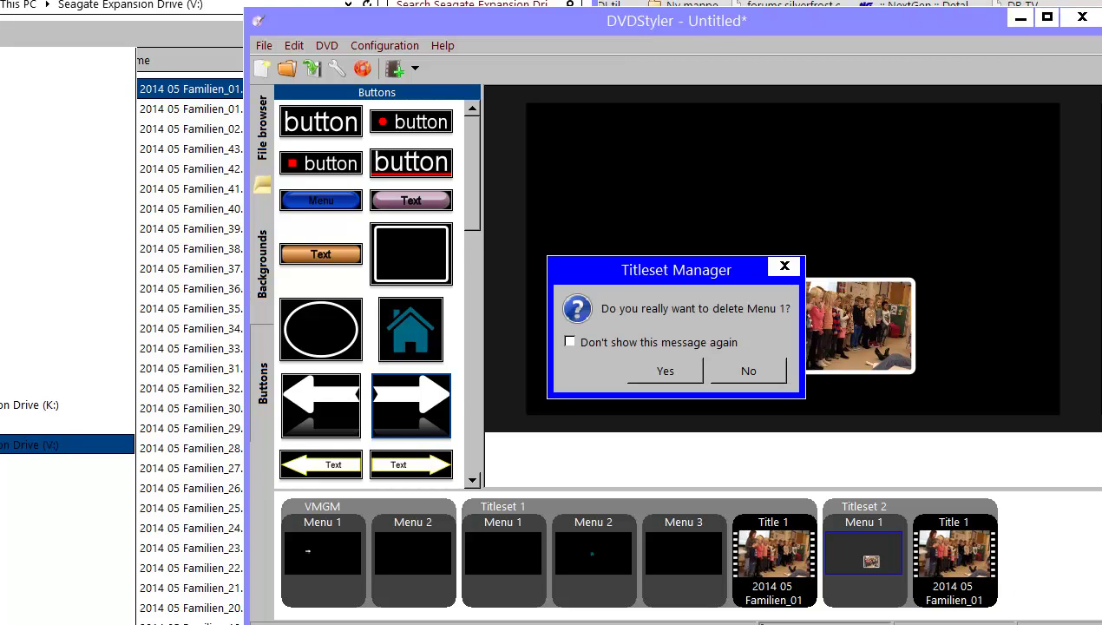
left_click(659, 365)
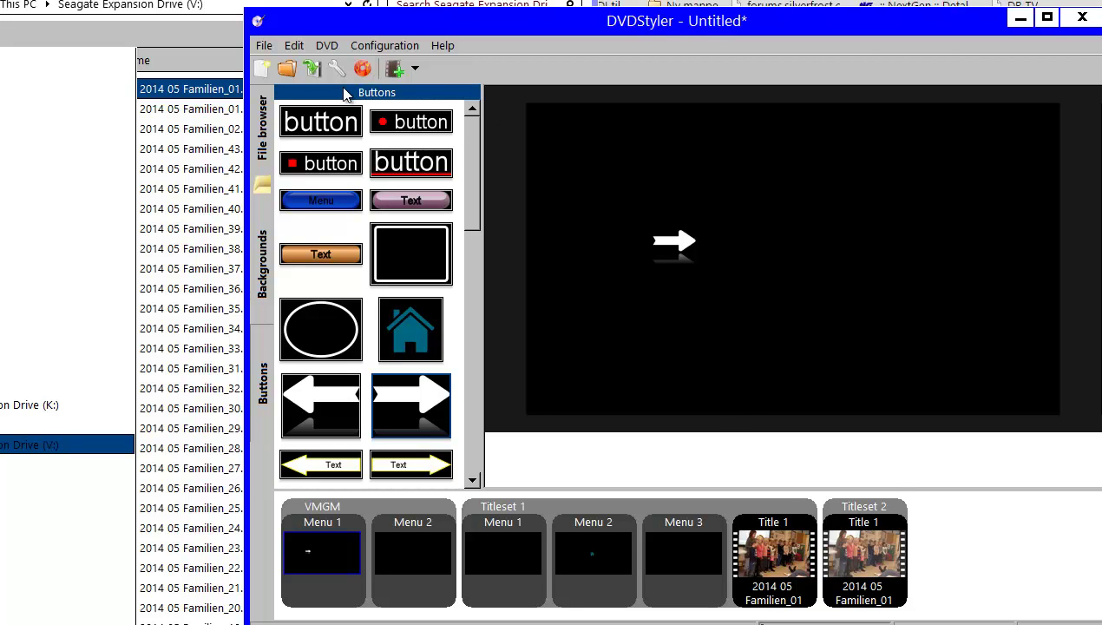
Examine the DVD options, including the setting for creating empty VMGM/titleset menus, and leave without applying anything
left_click(341, 48)
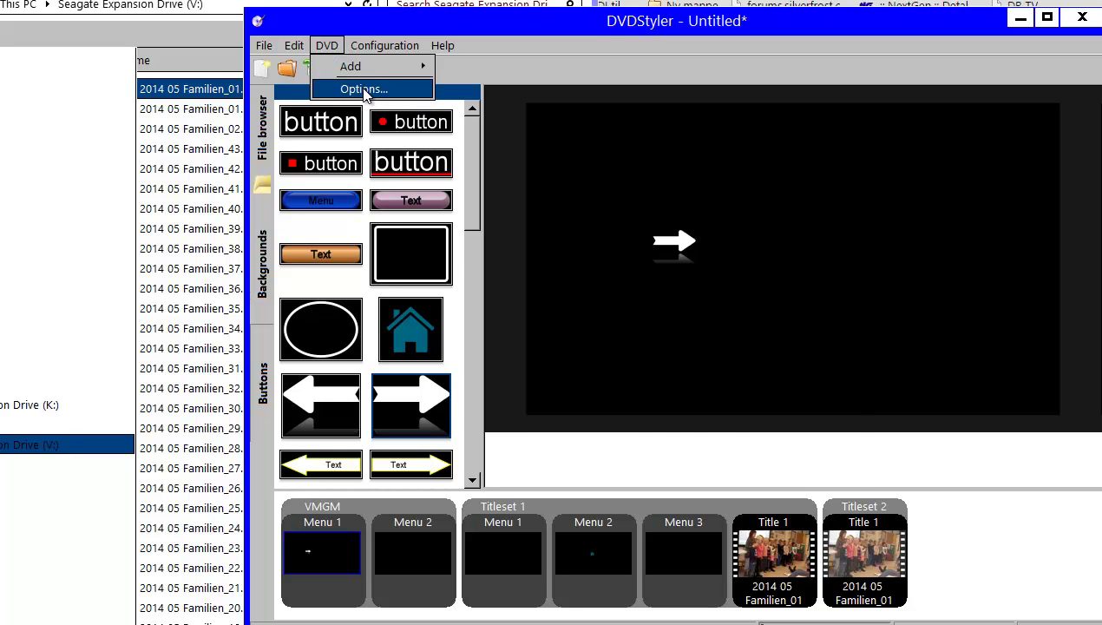
left_click(363, 90)
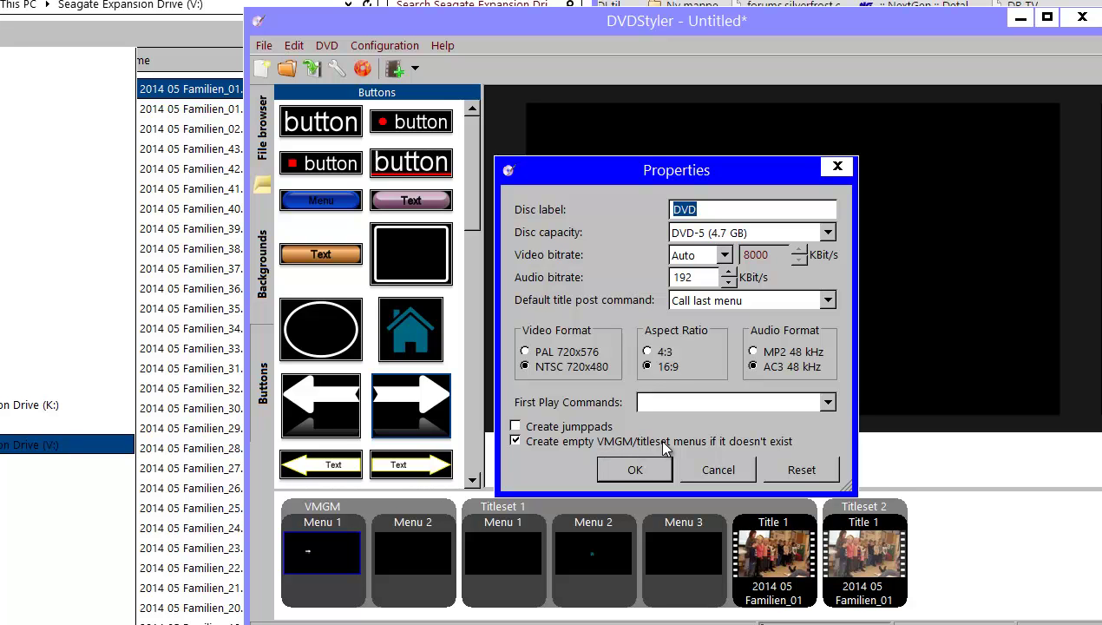
left_click(782, 473)
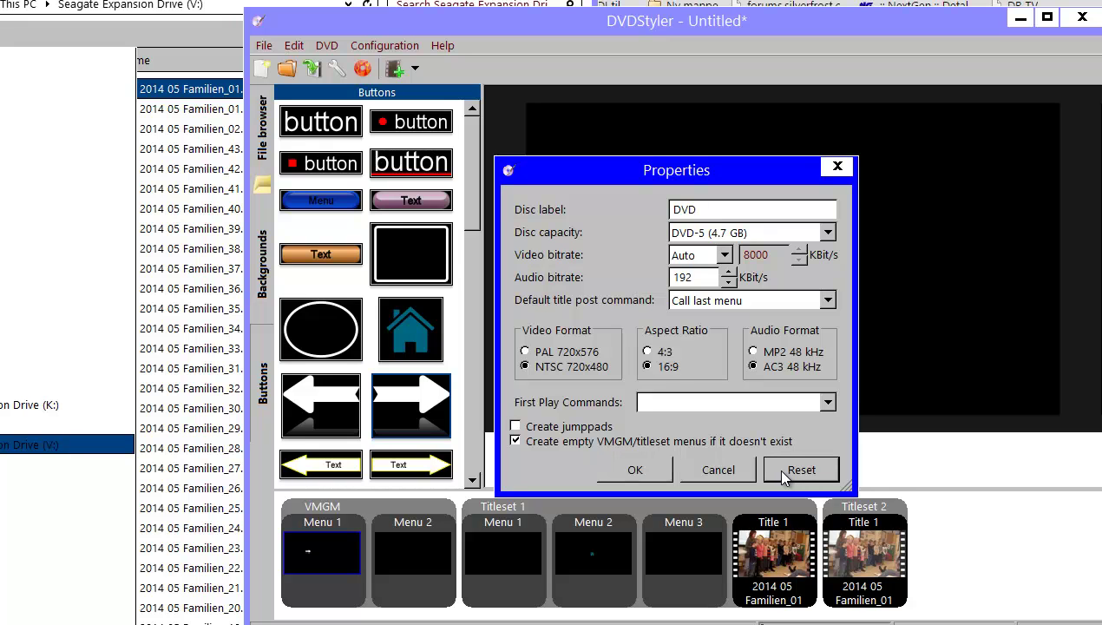
left_click(837, 166)
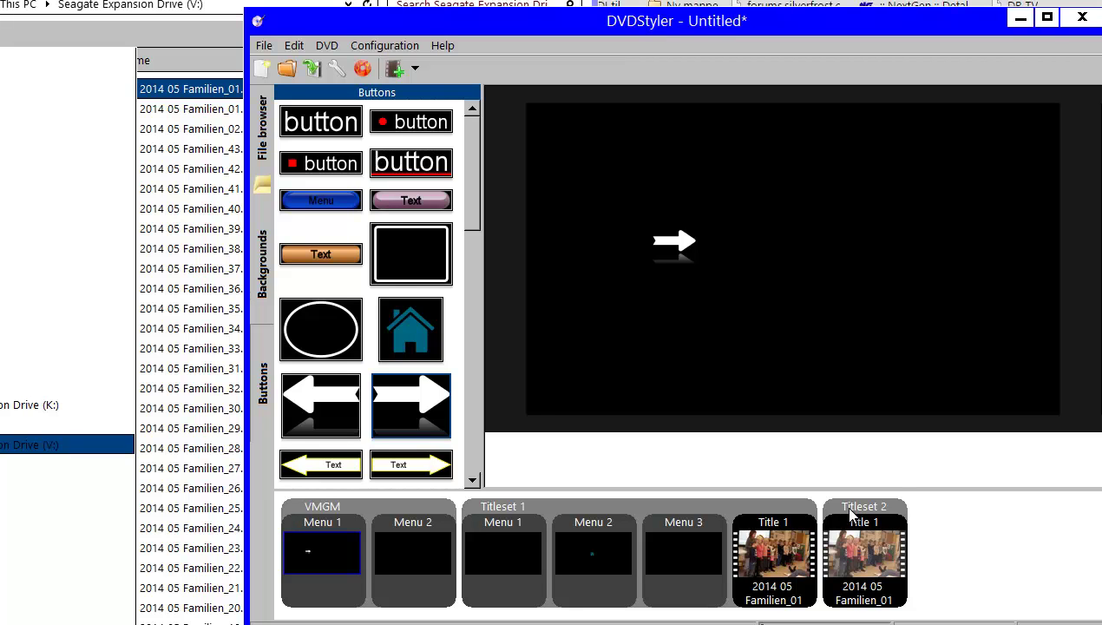
Delete Titleset 2 along with its remaining title
right_click(850, 516)
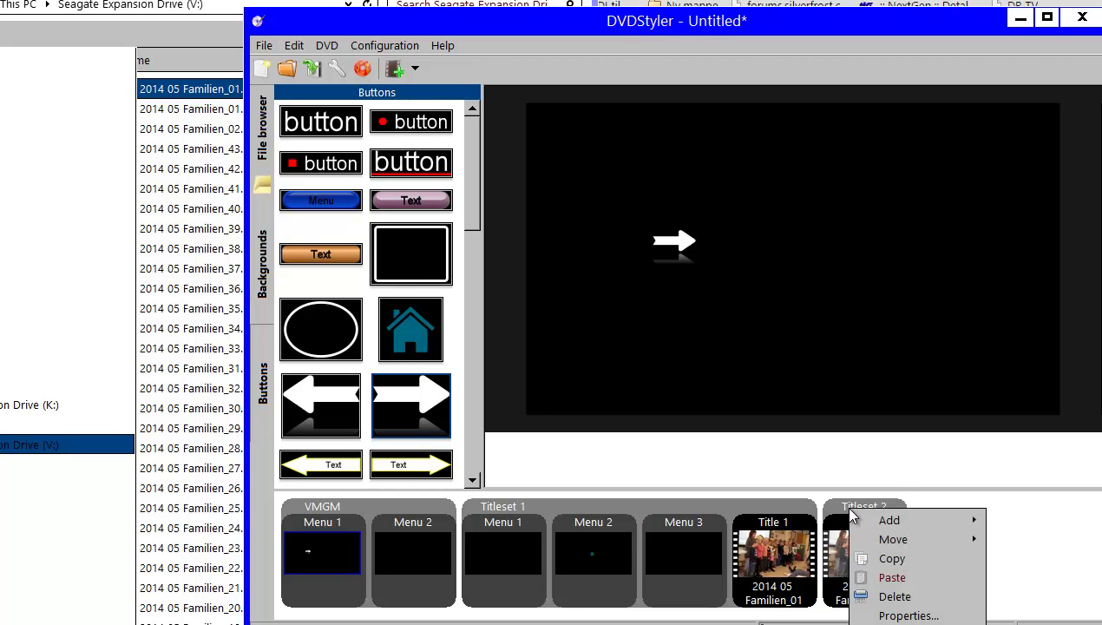
left_click(893, 595)
left_click(646, 363)
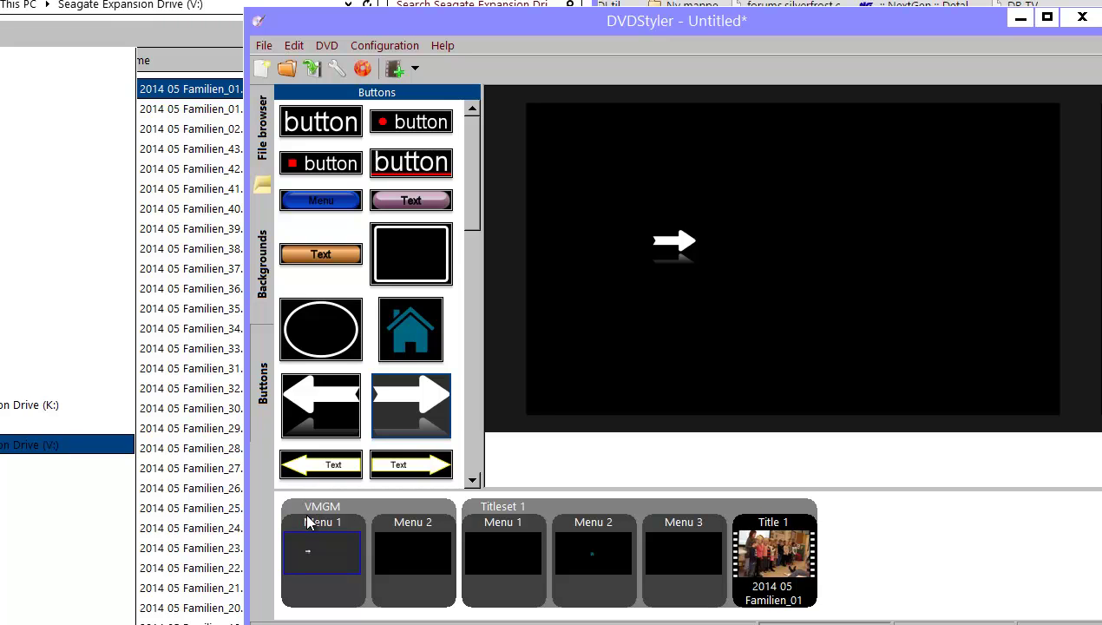
Review the arrow in VMGM menu 1, Menu 3 of Titleset 1, and the entry options of Titleset 1's Menu 1
left_click(687, 245)
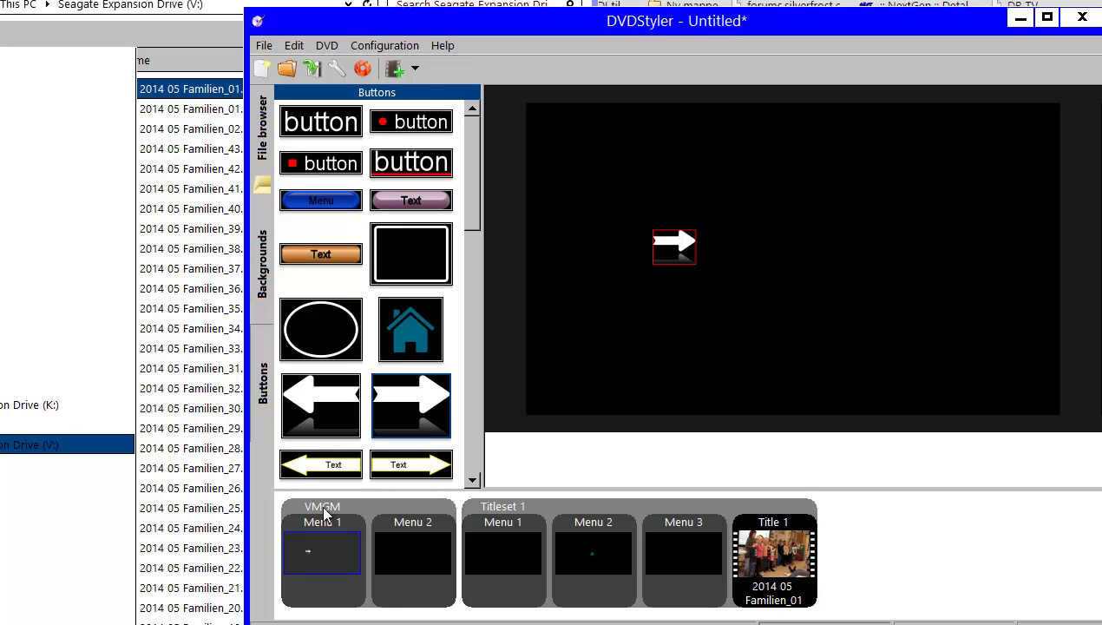
left_click(688, 528)
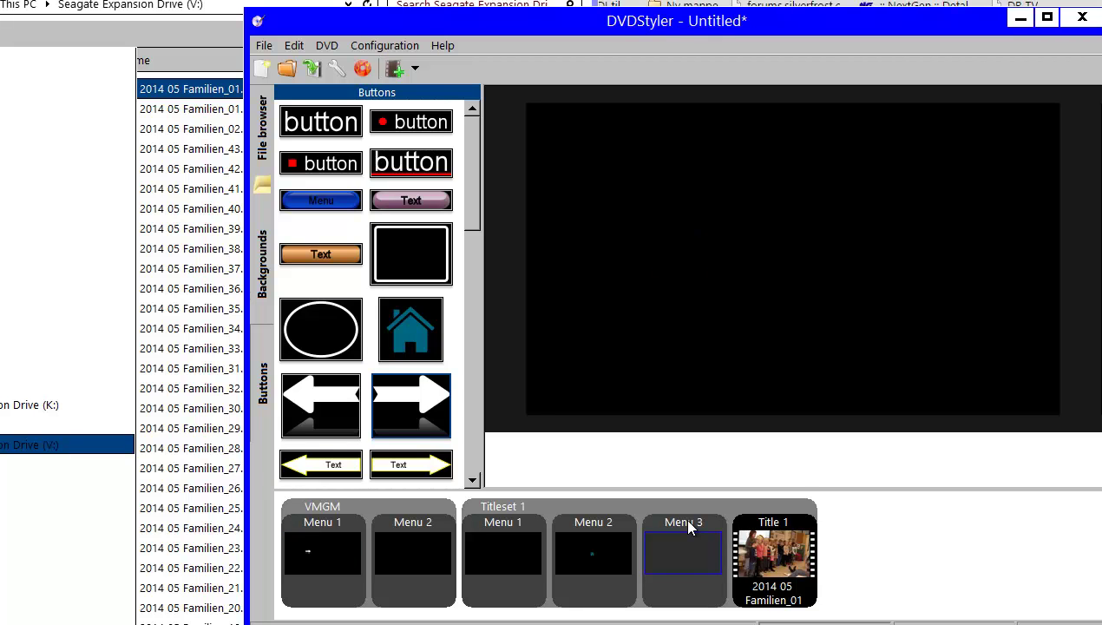
double_click(510, 527)
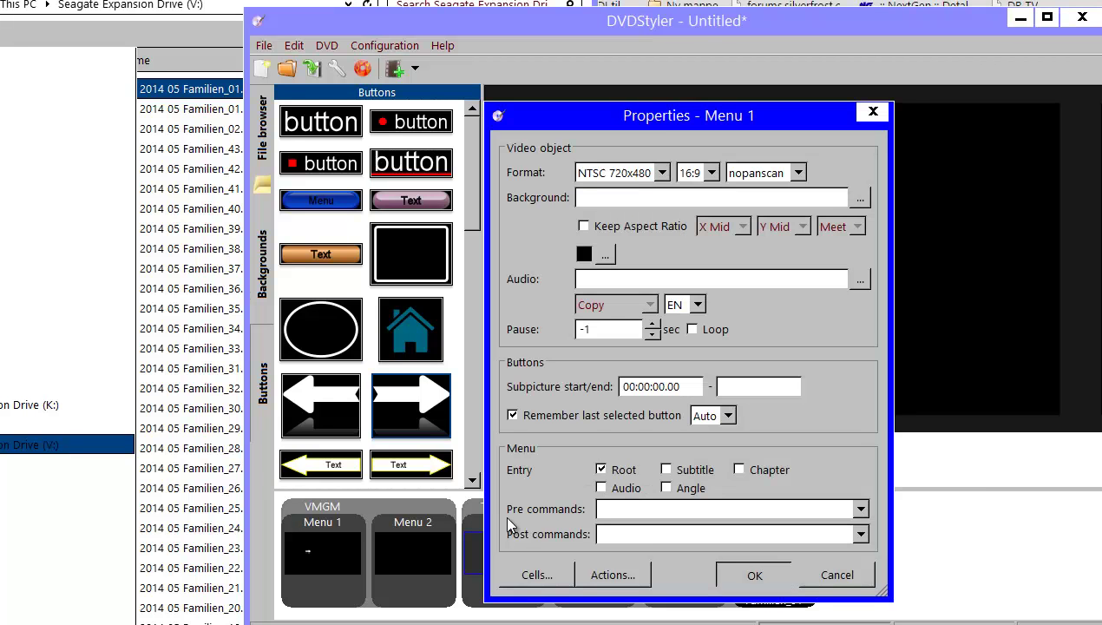
key("Return")
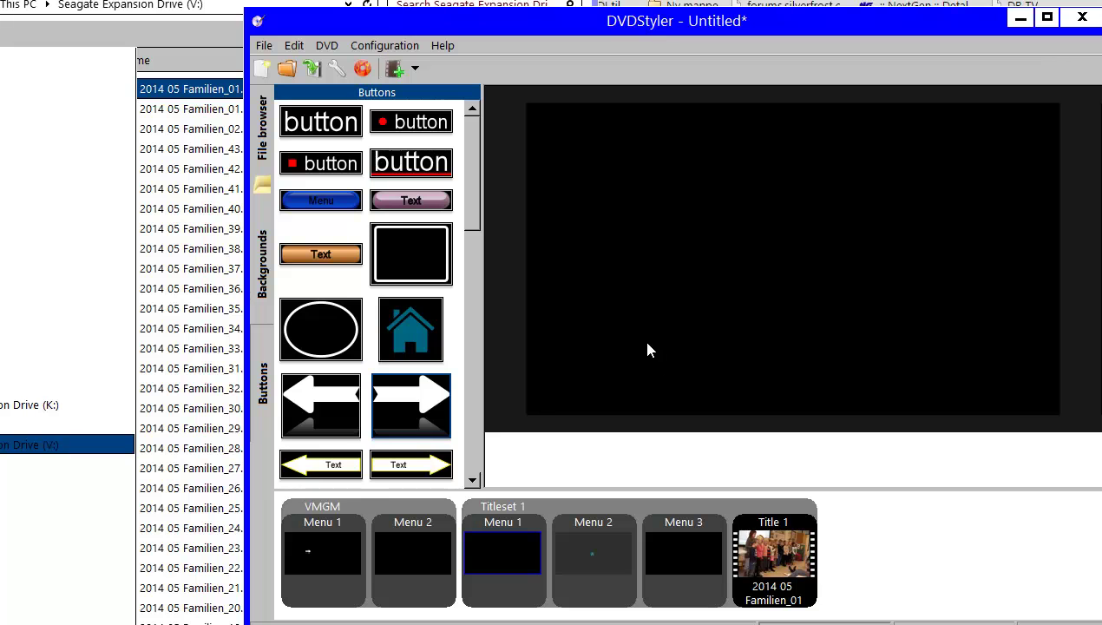
Place a right-arrow button in Menu 1 of Titleset 1 at about X 200, Y 148, and examine its available jump destinations
left_click_drag(410, 405, 679, 236)
double_click(679, 236)
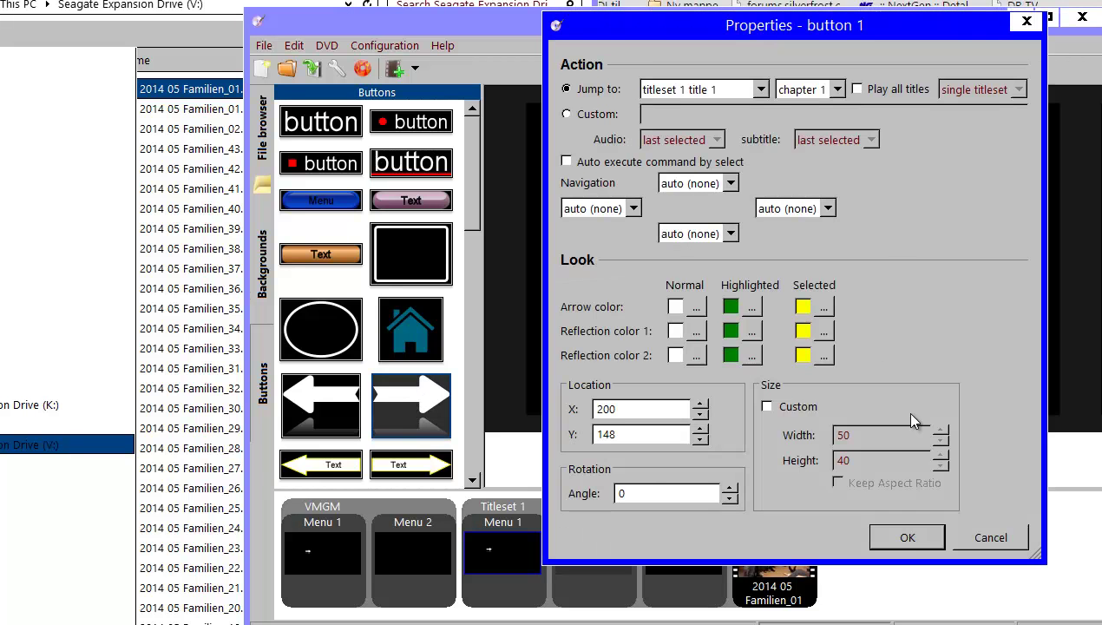
left_click(733, 92)
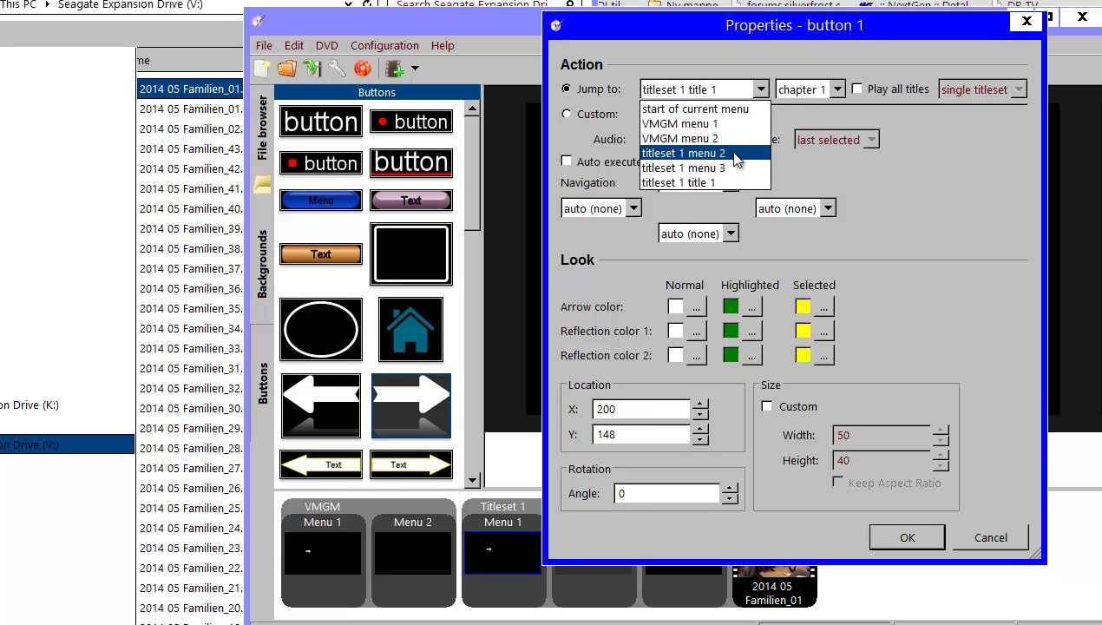
left_click(926, 546)
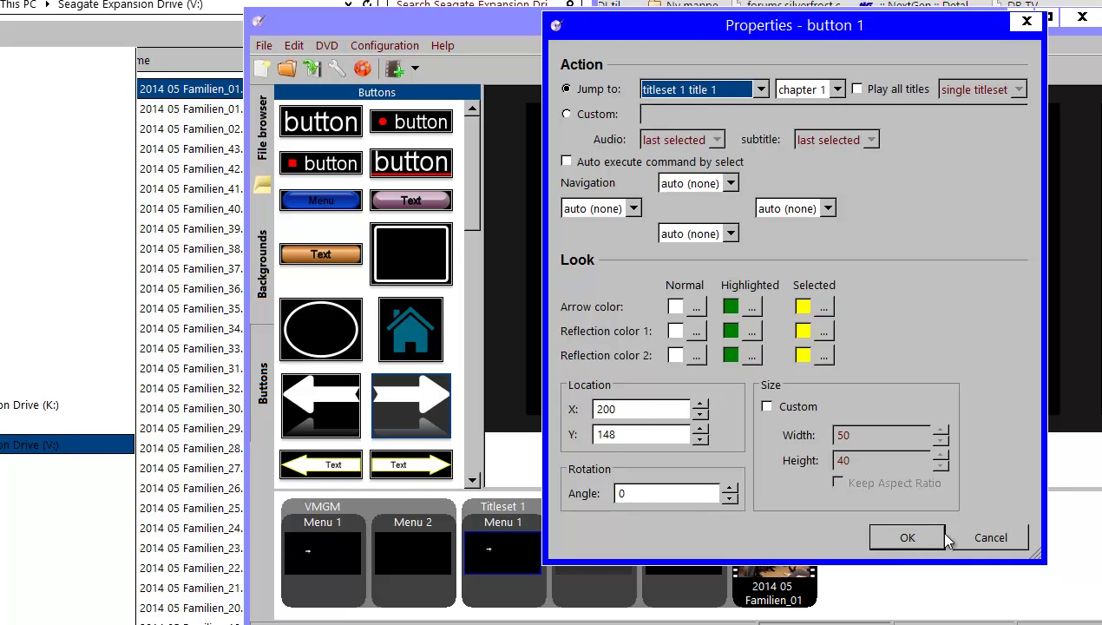
left_click(925, 543)
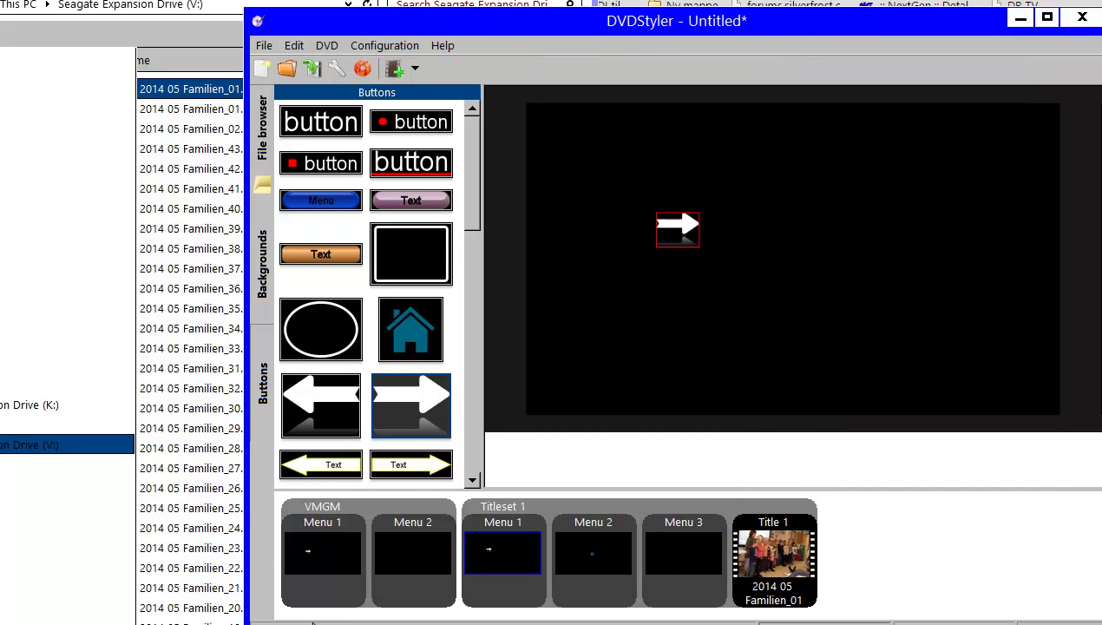
Enable Create jumppads in the DVD options
left_click(325, 47)
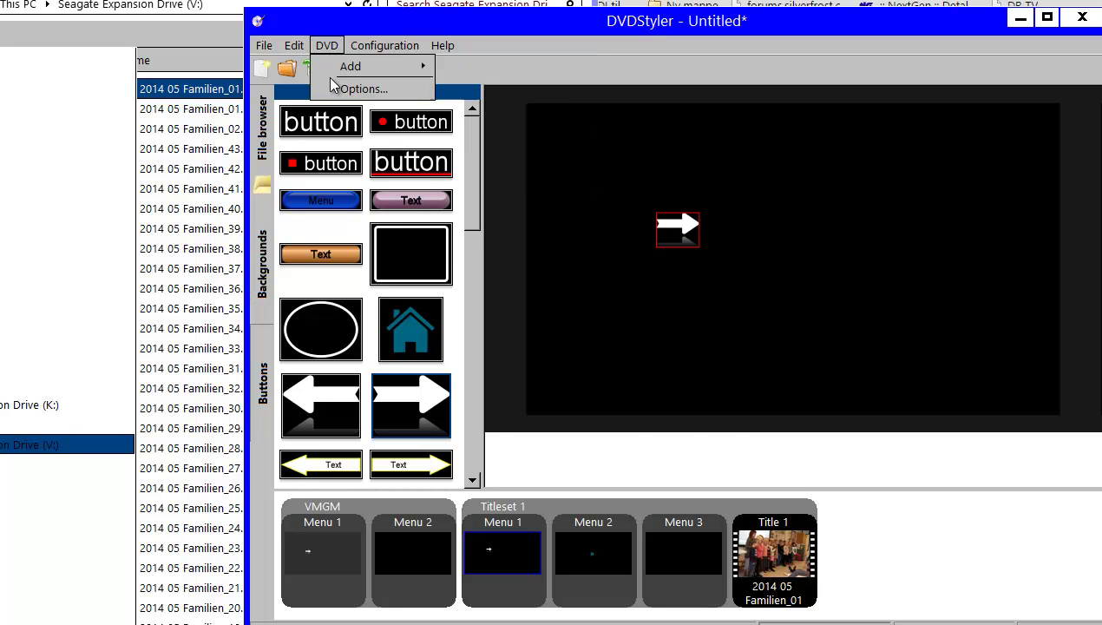
left_click(344, 90)
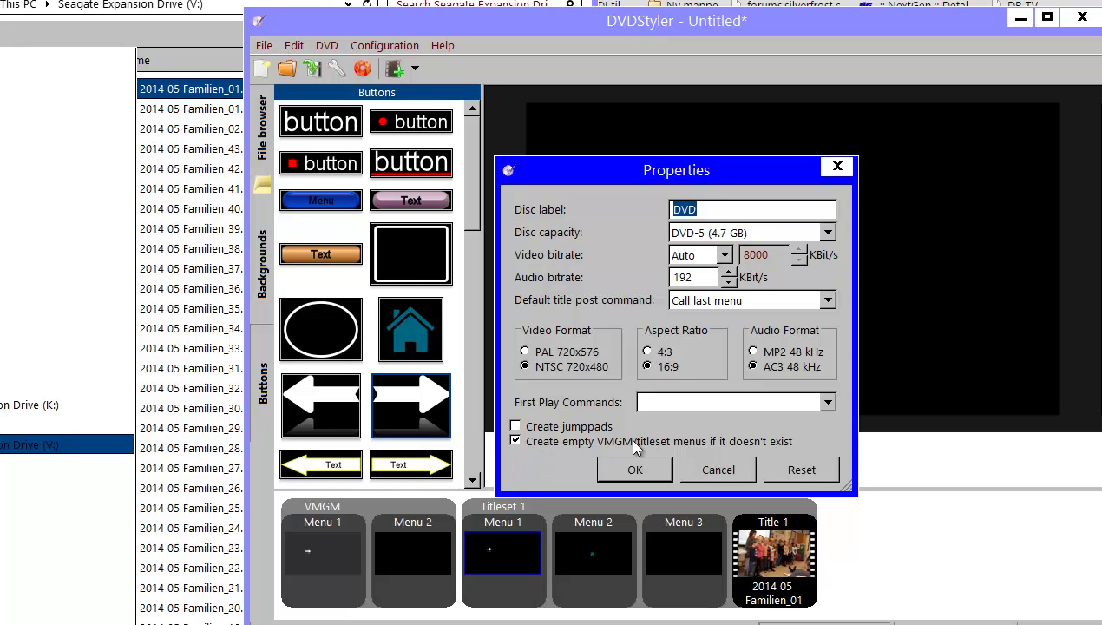
left_click(570, 427)
left_click(642, 469)
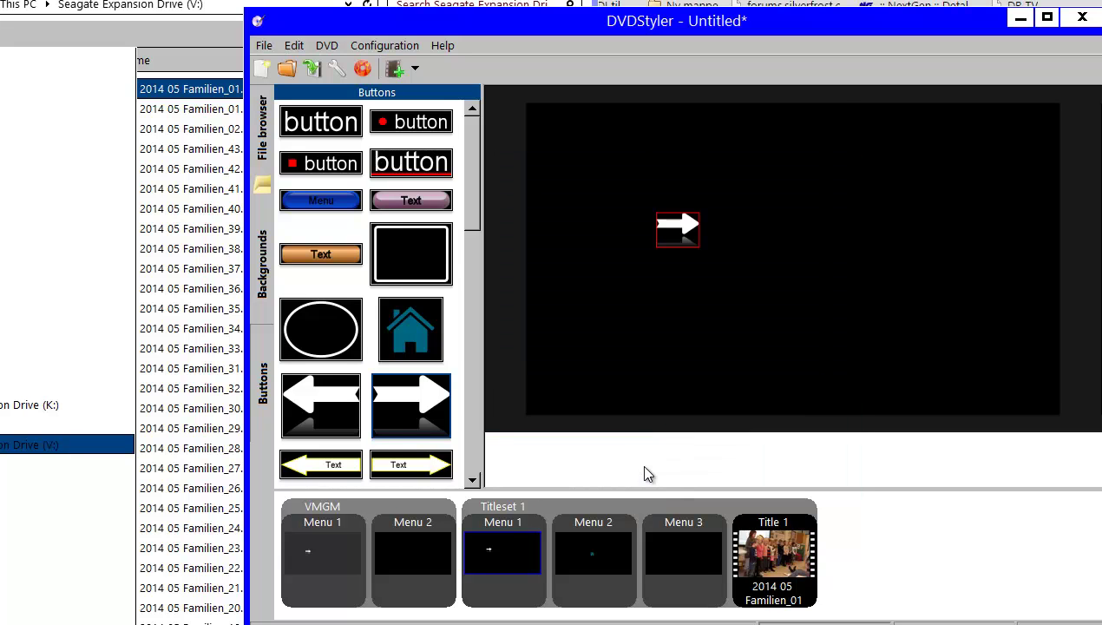
Set the right-arrow button in VMGM menu 1 to jump to titleset 1 menu 3
left_click(313, 596)
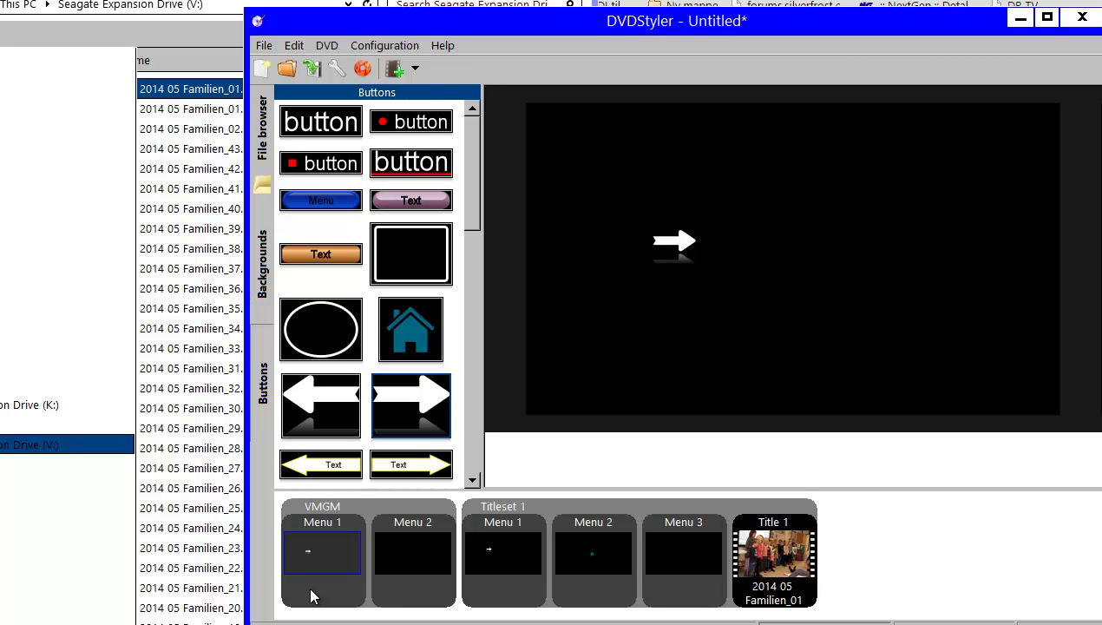
double_click(673, 243)
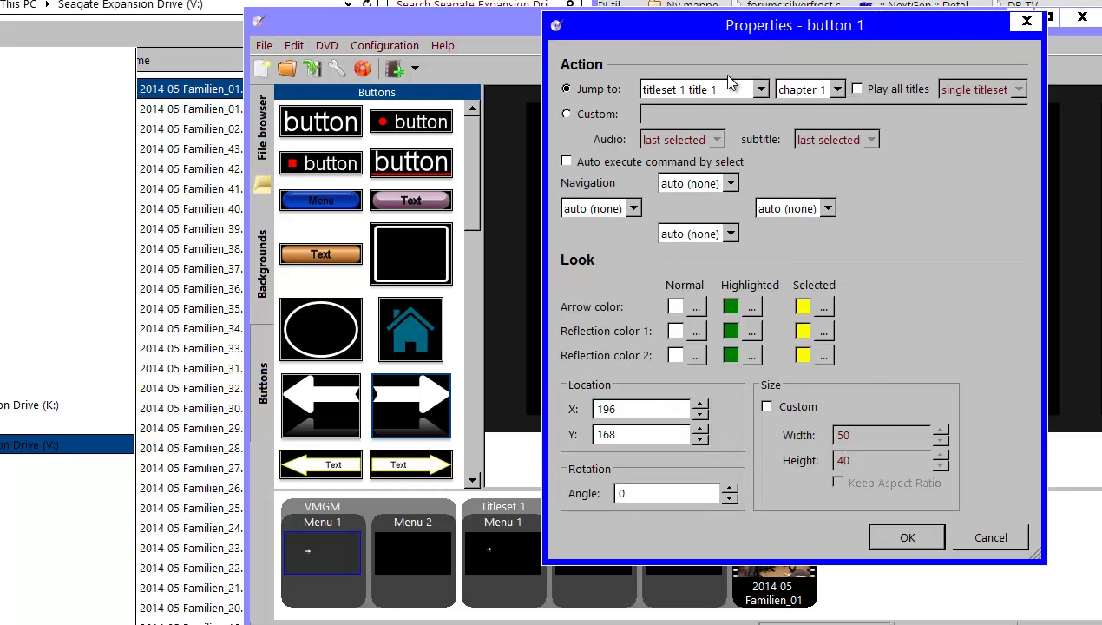
left_click(758, 89)
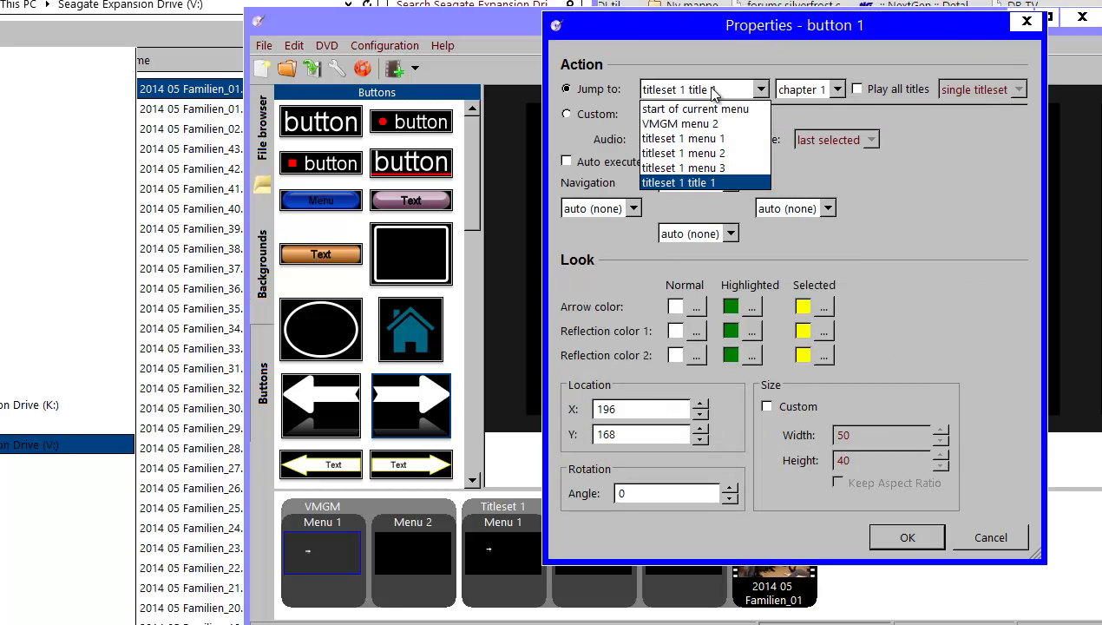
left_click(730, 167)
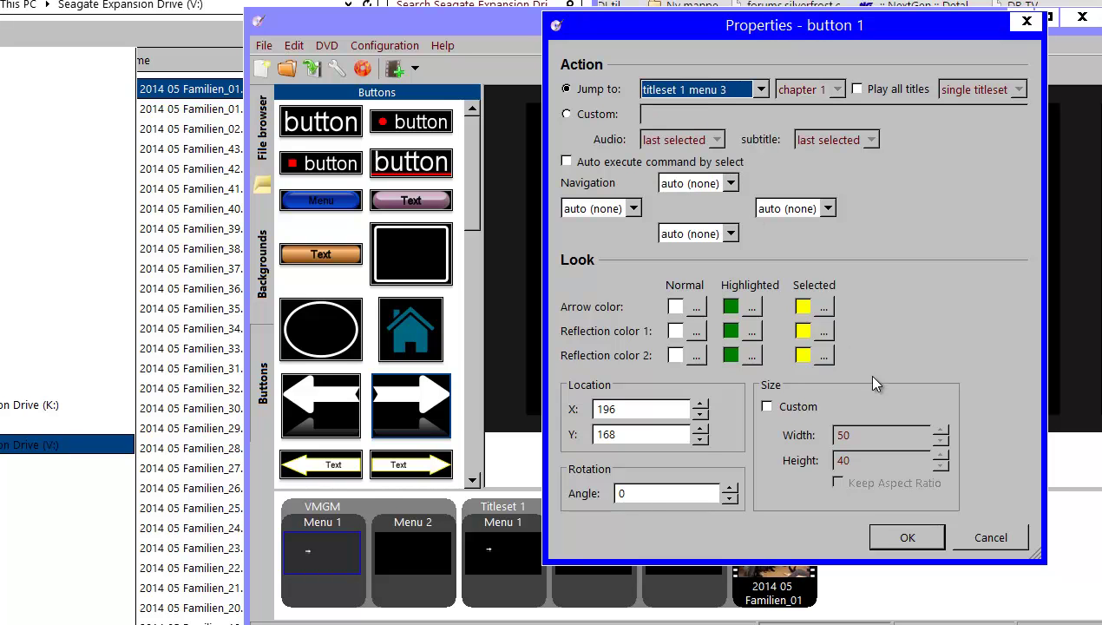
left_click(886, 535)
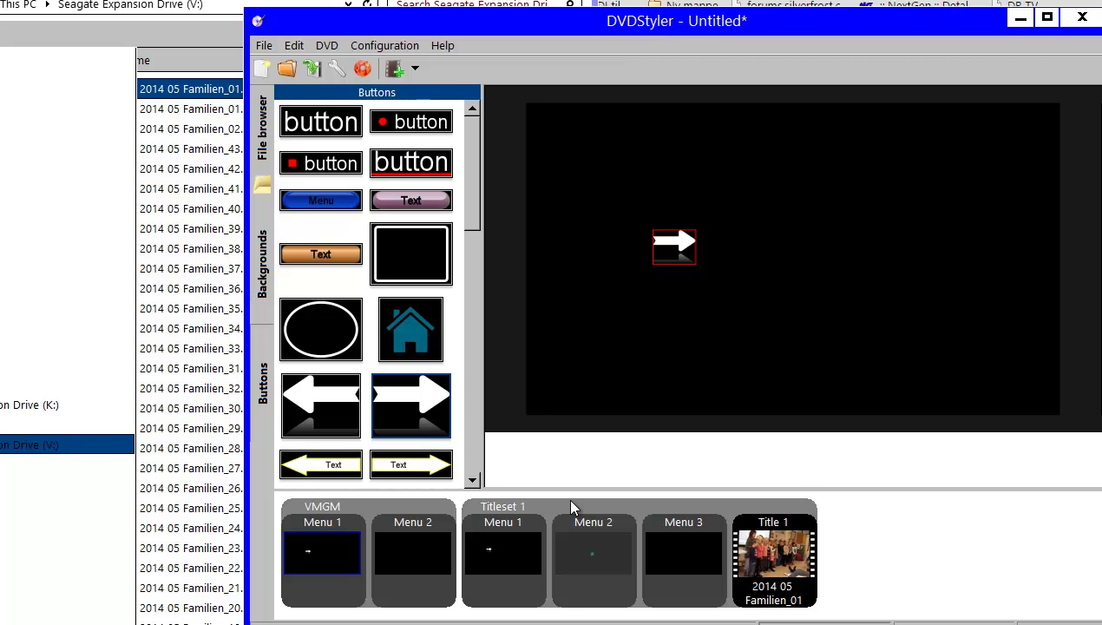
Check the entry options of Menu 3 in Titleset 1
left_click(672, 524)
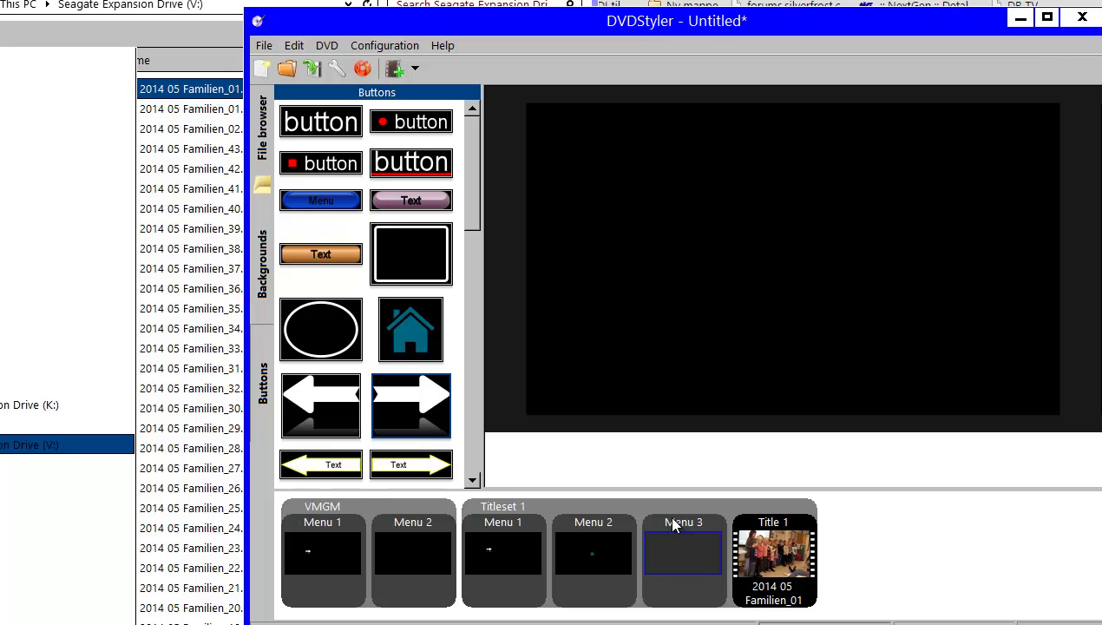
double_click(676, 594)
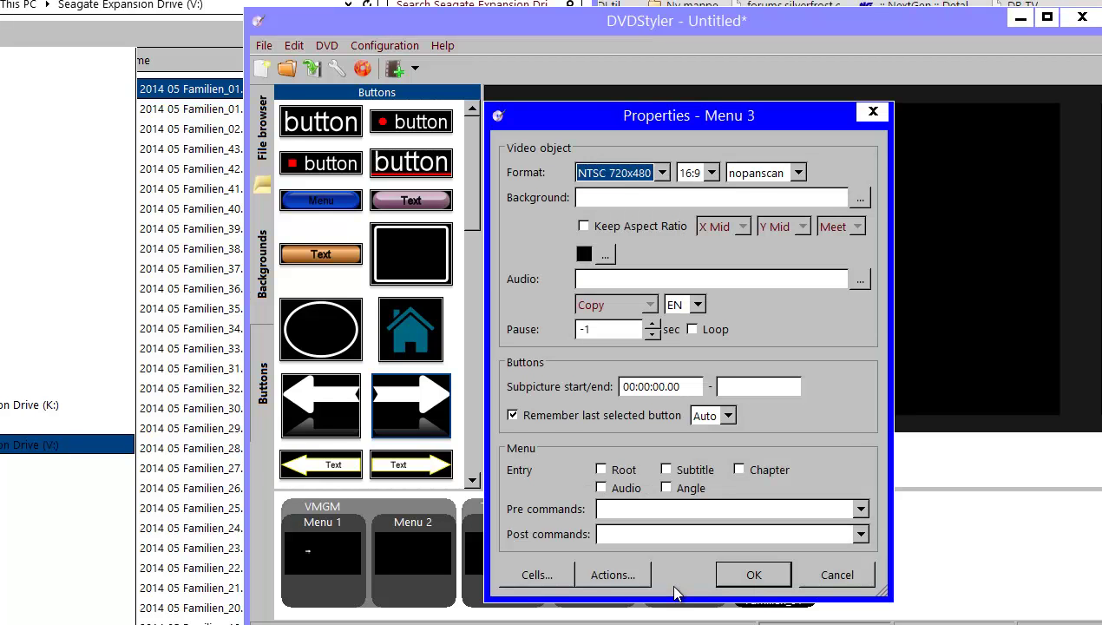
key("Return")
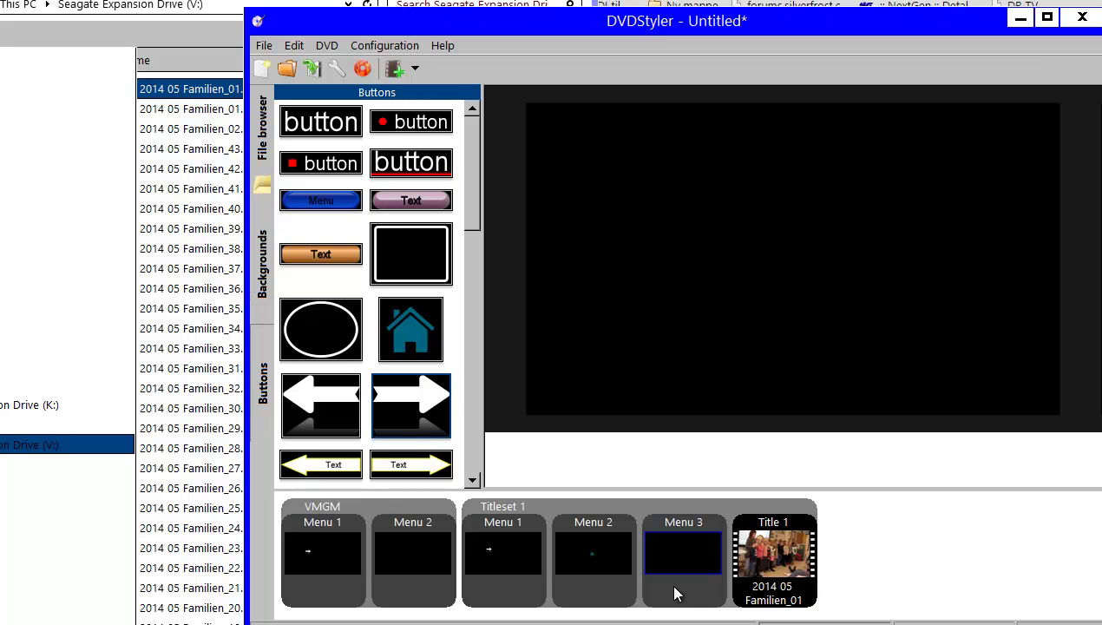
Add an underlined text button to VMGM menu 1 at X 192, Y 56, and set its jump to chapter 2
left_click(299, 591)
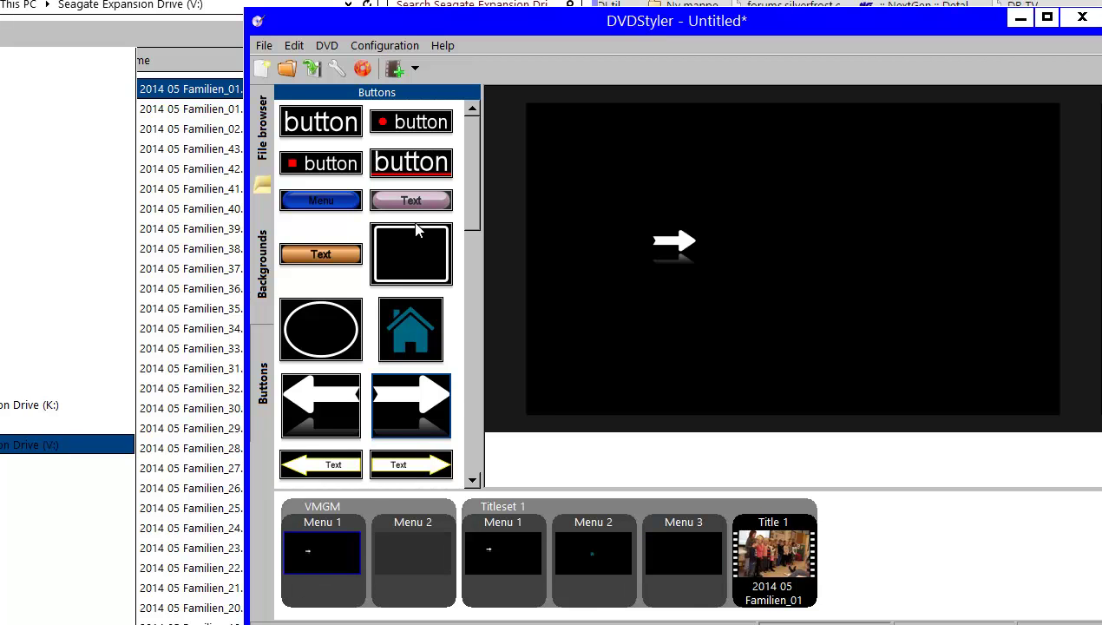
left_click_drag(400, 167, 652, 140)
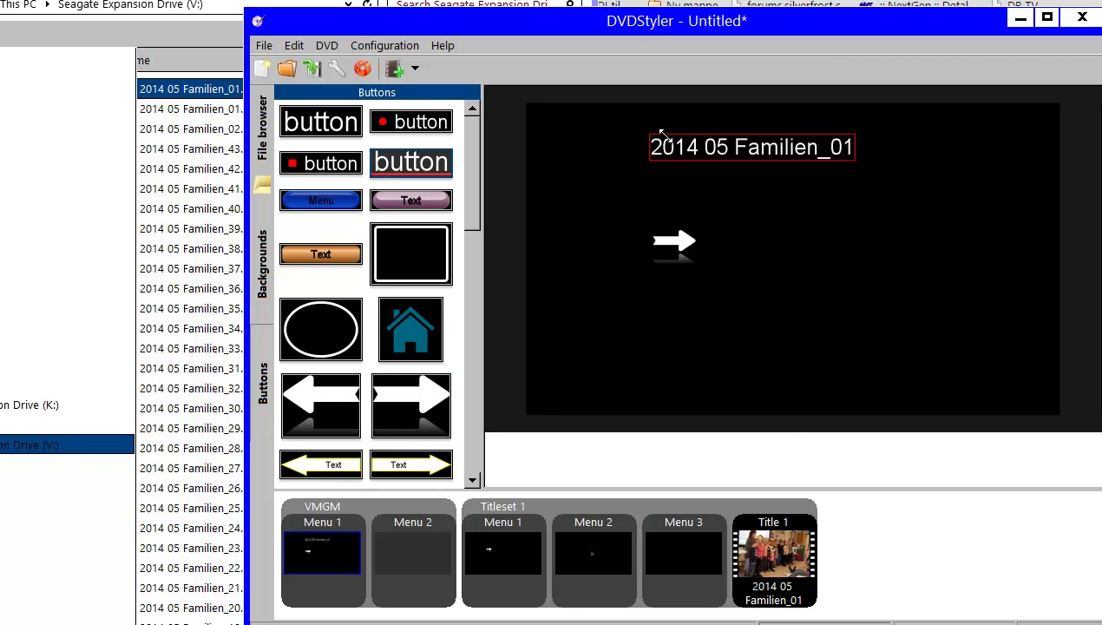
double_click(705, 153)
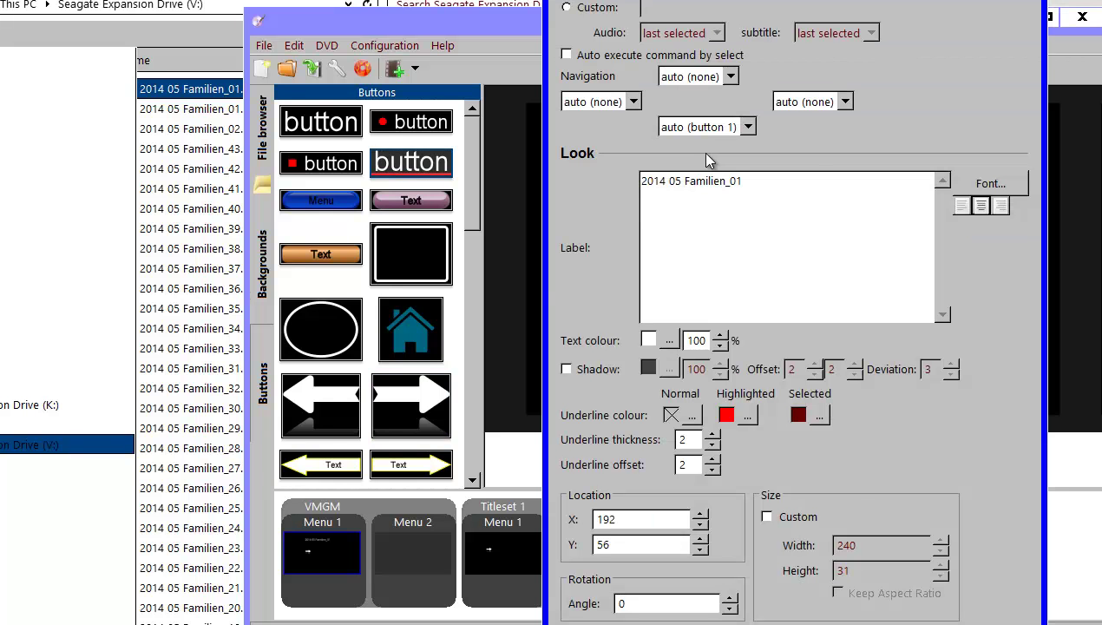
left_click(799, 4)
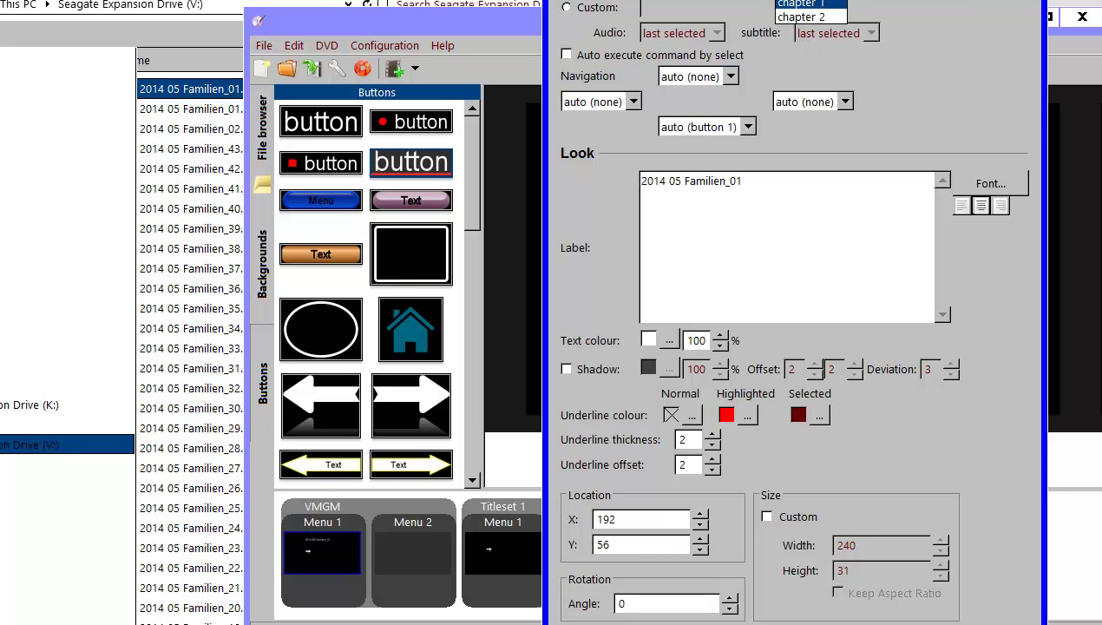
left_click(808, 17)
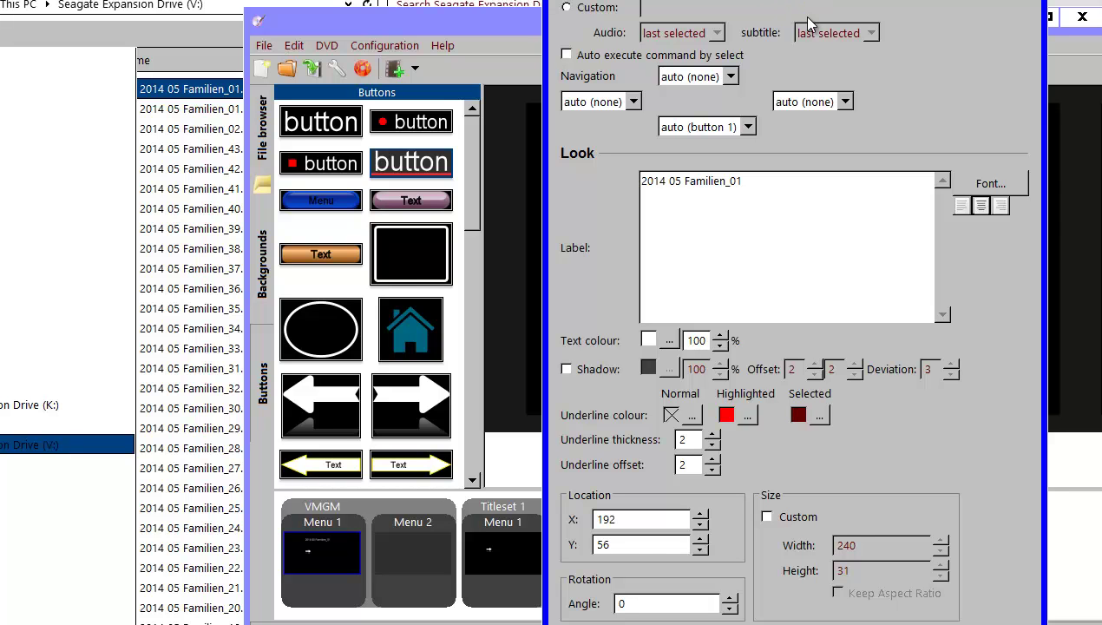
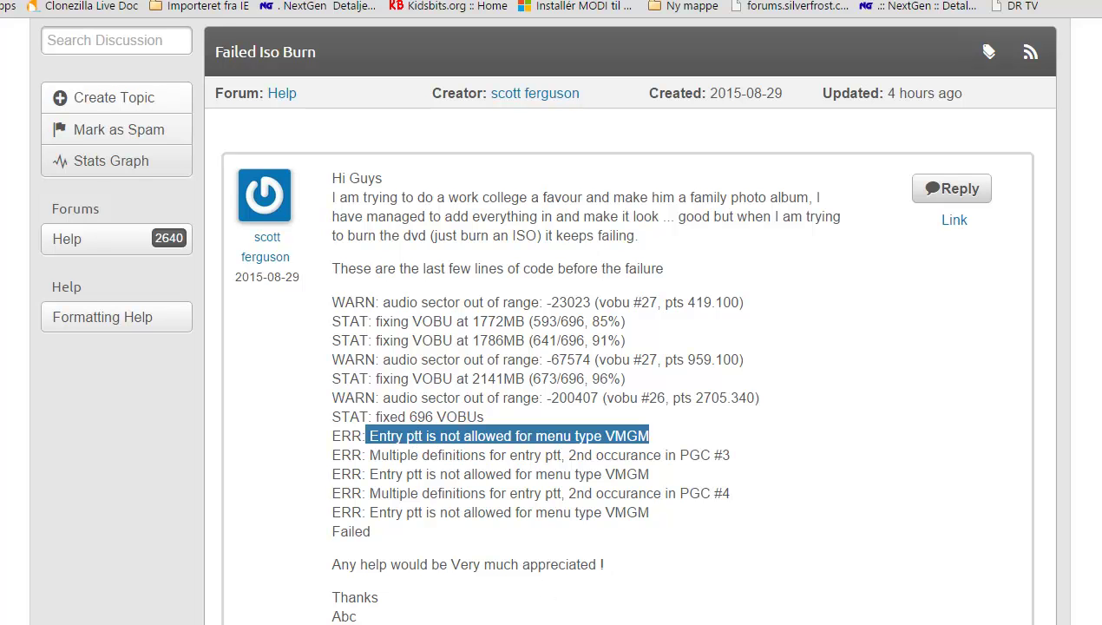
Switch to the DVDStyler project Error.dvds and check the entry options of VMGM menu 1
key("alt+Tab")
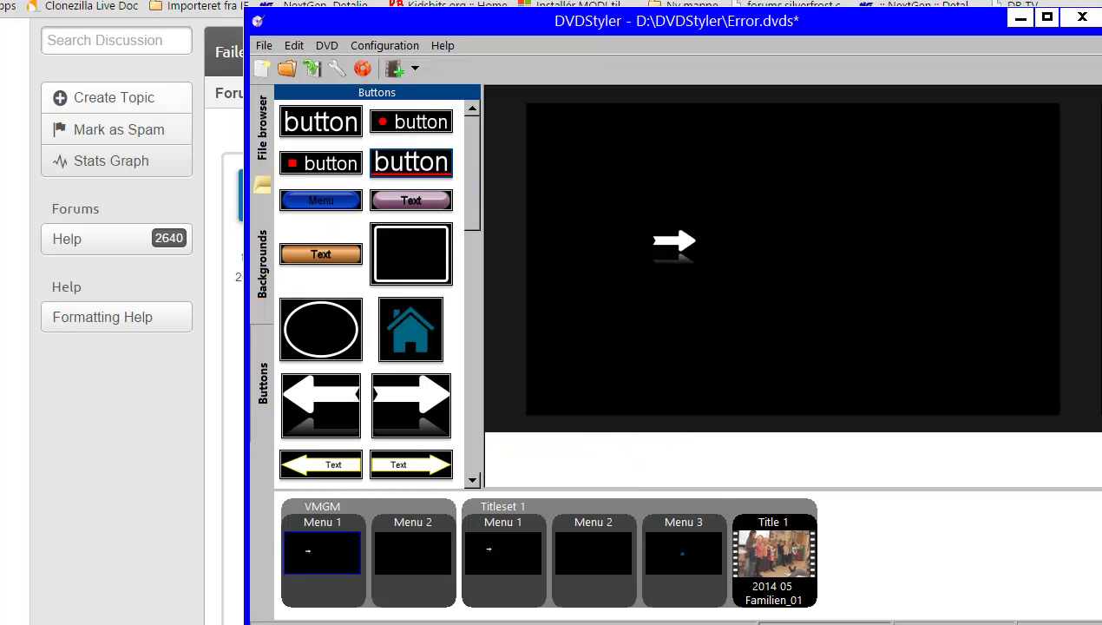
double_click(333, 606)
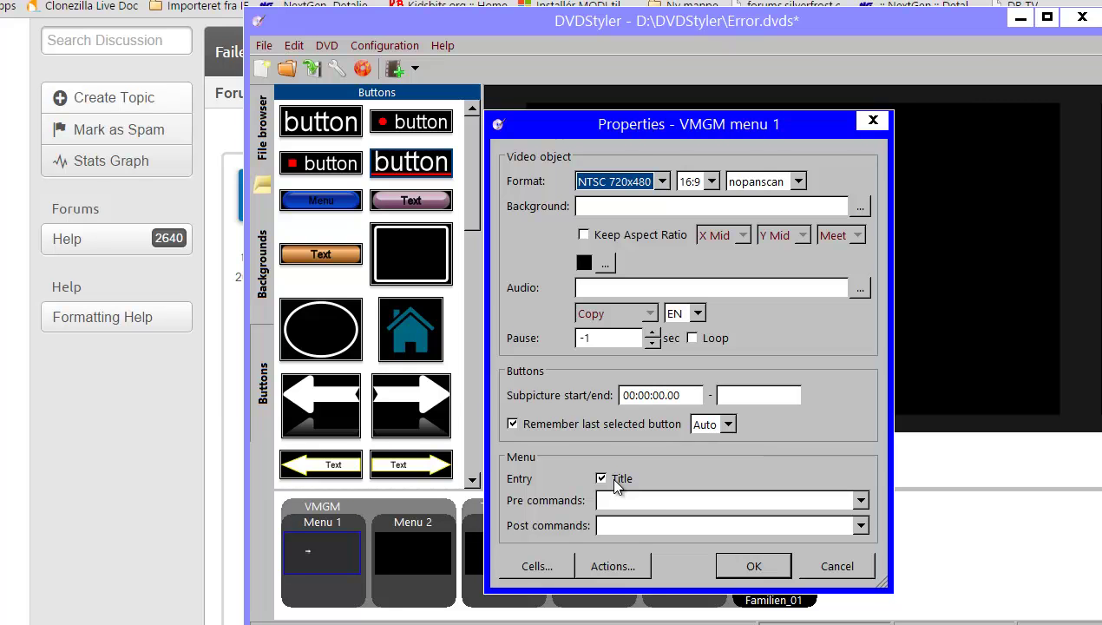
left_click(732, 561)
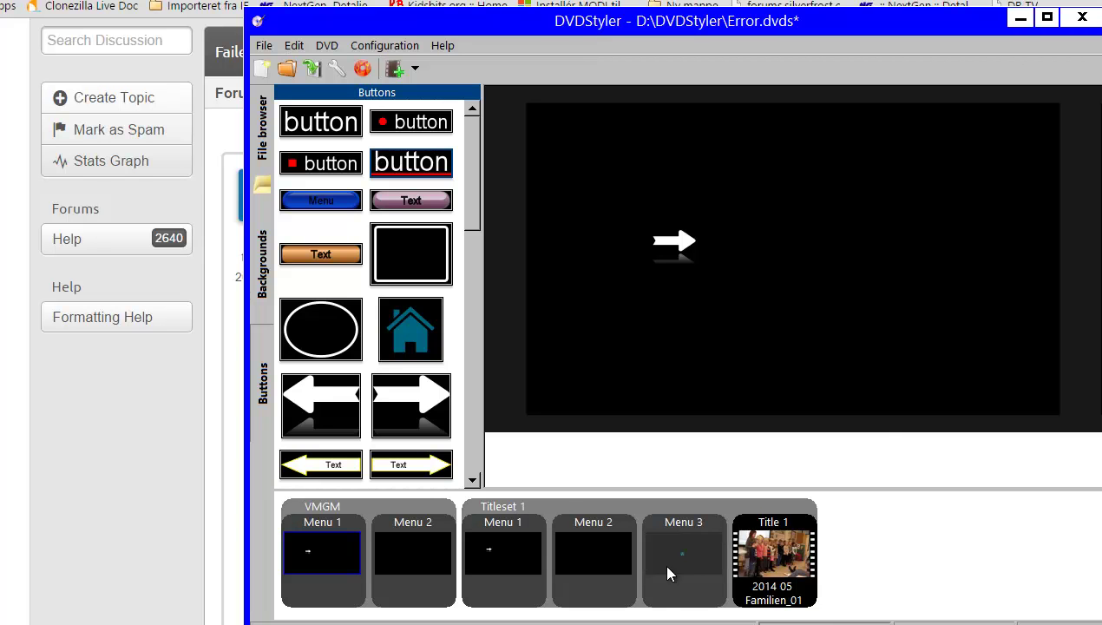
Enable the Chapter entry for Menu 3 of Titleset 1 and move that menu into VMGM as its second menu
double_click(688, 589)
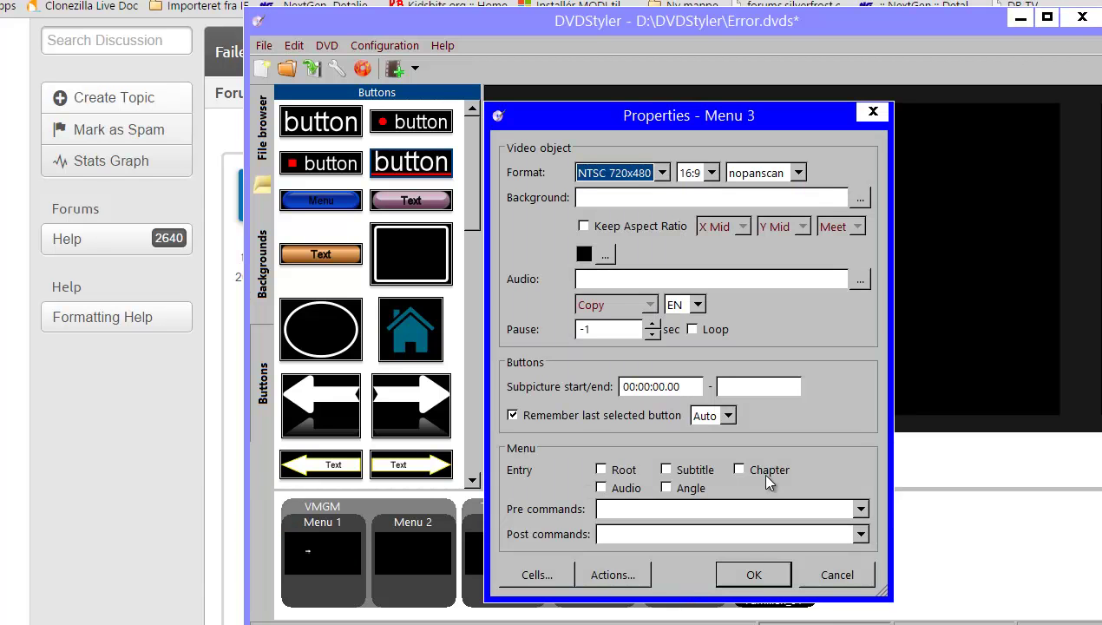
left_click(739, 469)
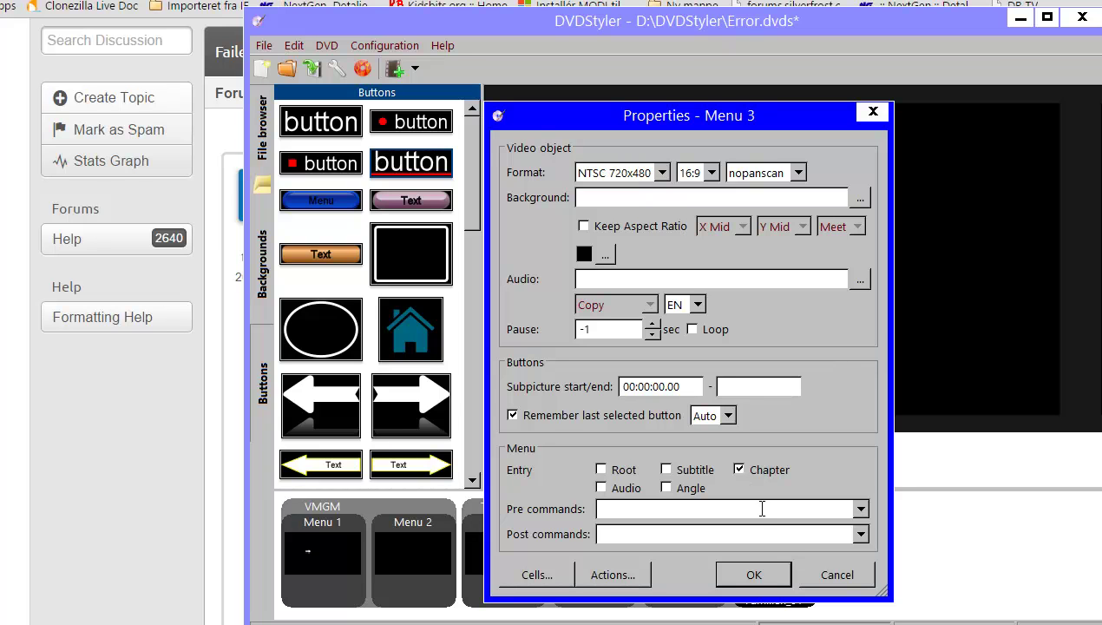
left_click(775, 582)
left_click_drag(710, 594, 386, 592)
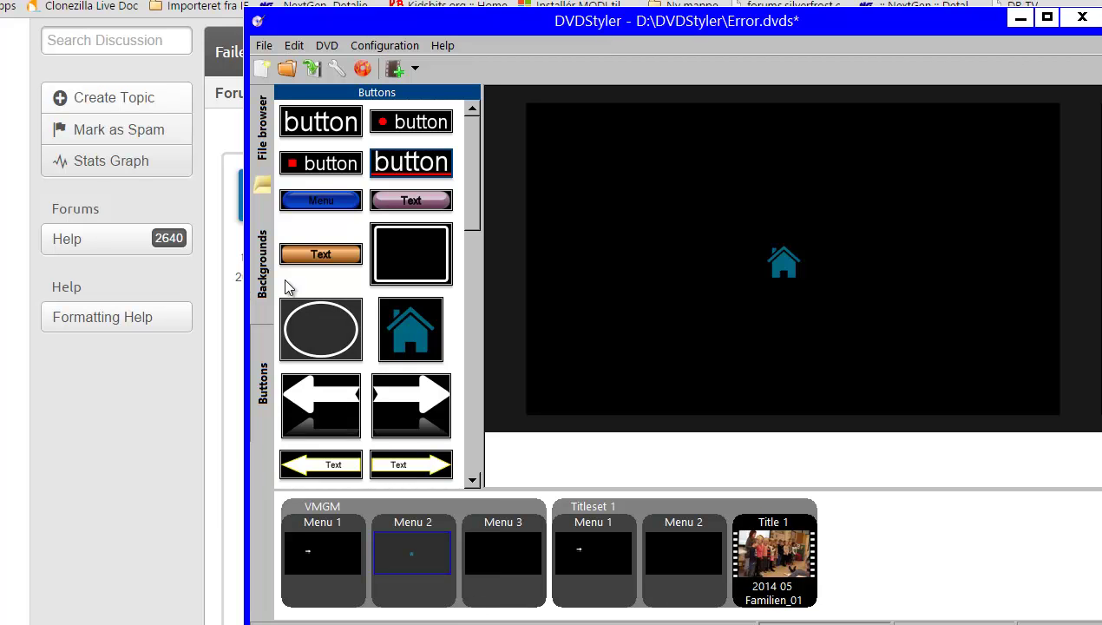
Try to create the ISO image D:\Error.iso and examine the last lines of the generation log
left_click(363, 68)
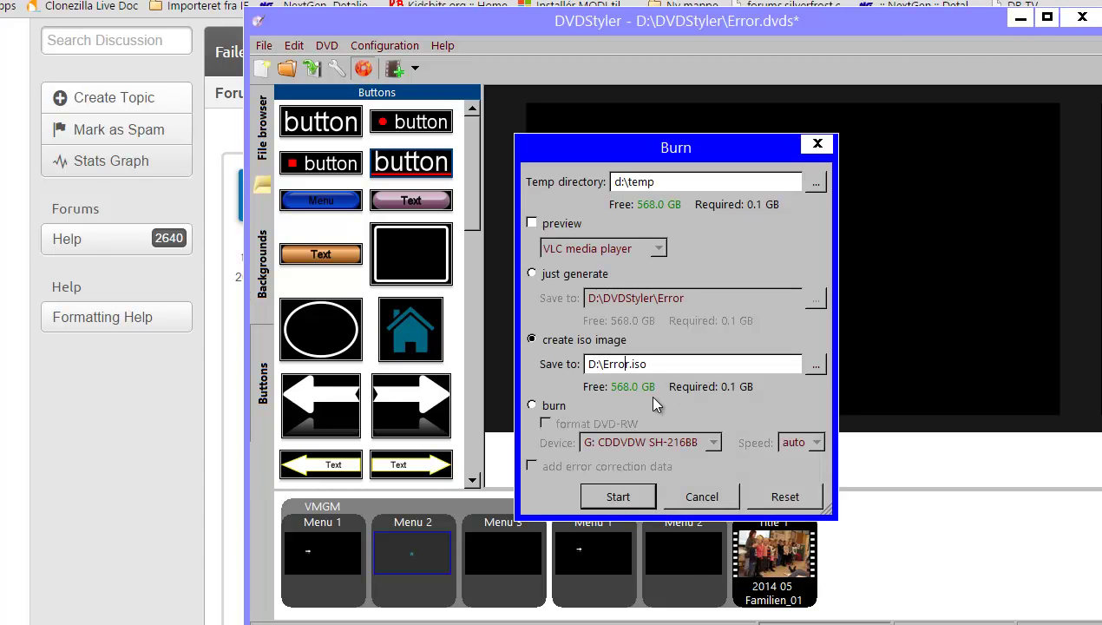
left_click(621, 495)
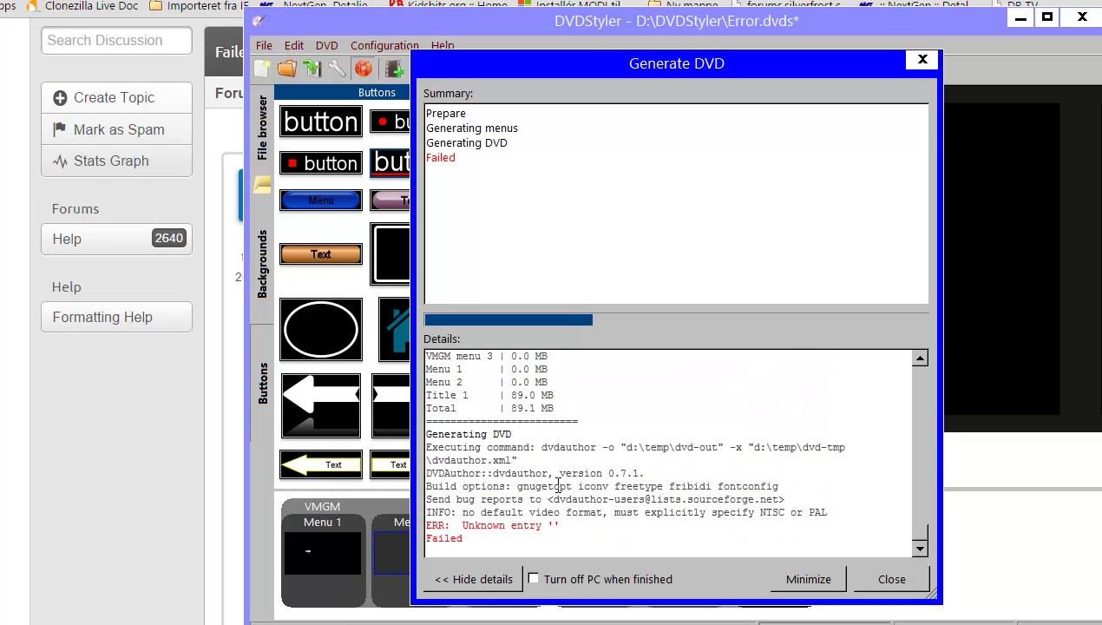
left_click_drag(595, 532, 354, 520)
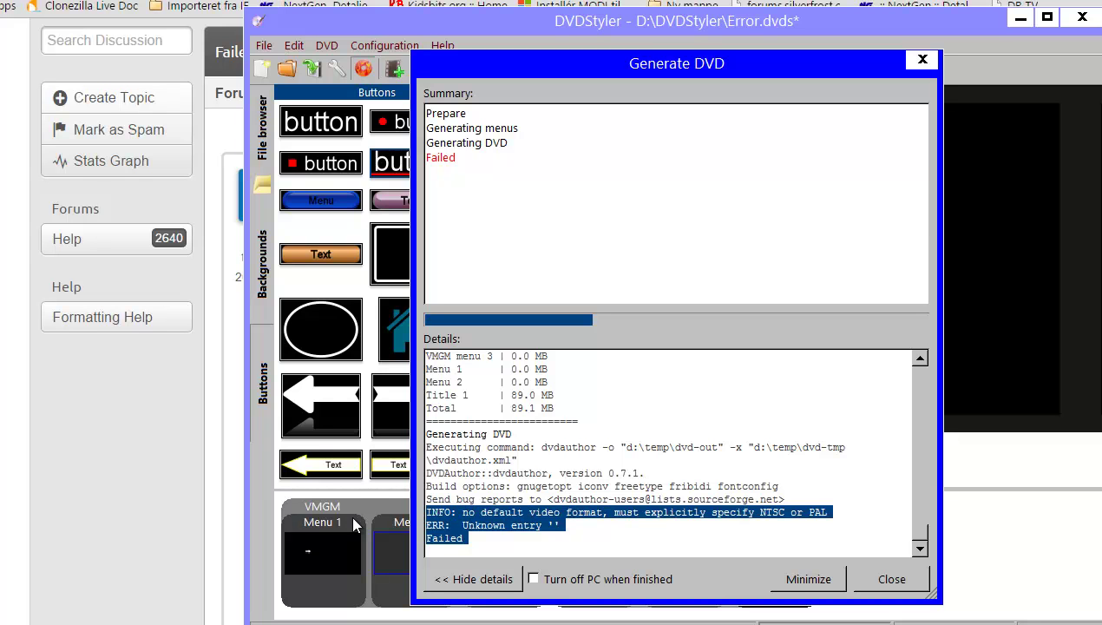
left_click(891, 580)
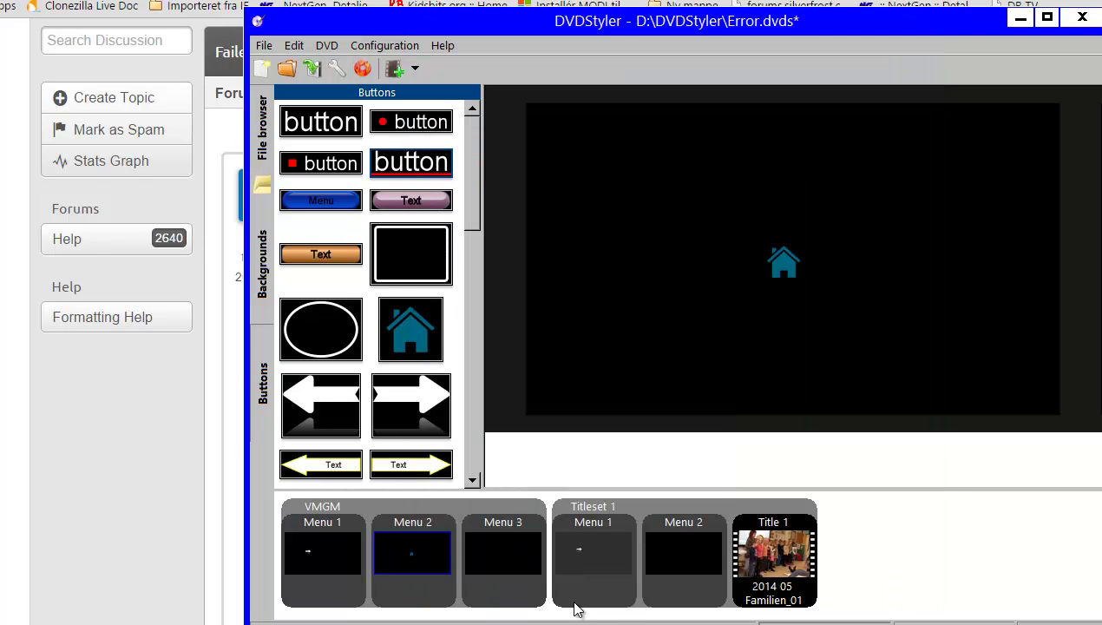
Reset the entry setting of VMGM menu 2 by enabling and disabling its Title entry, and apply the properties
double_click(446, 605)
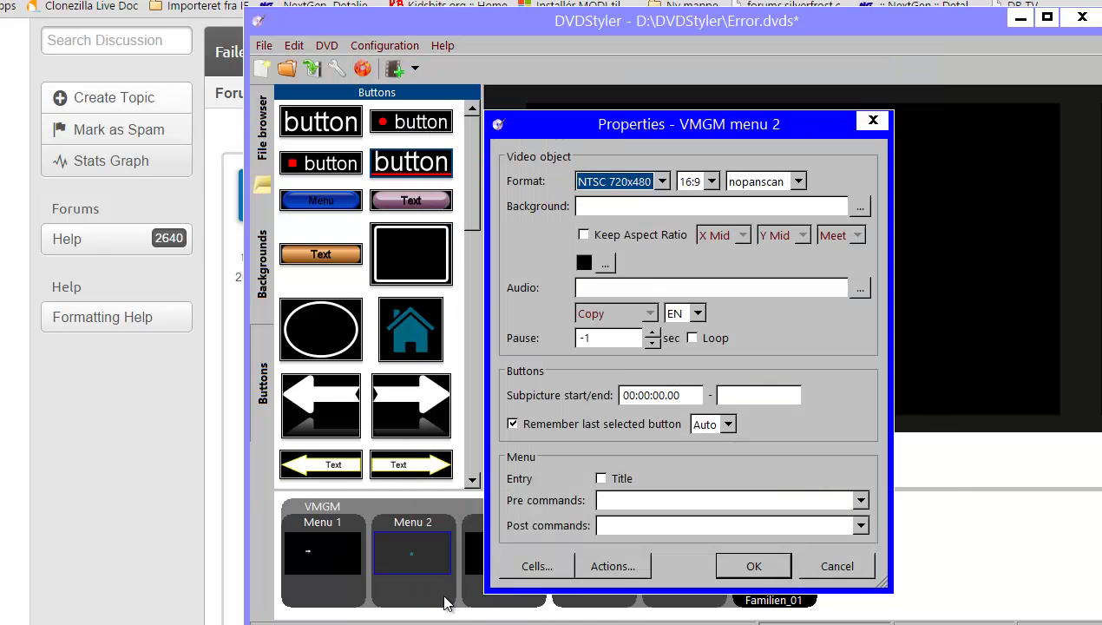
left_click(601, 480)
left_click(600, 479)
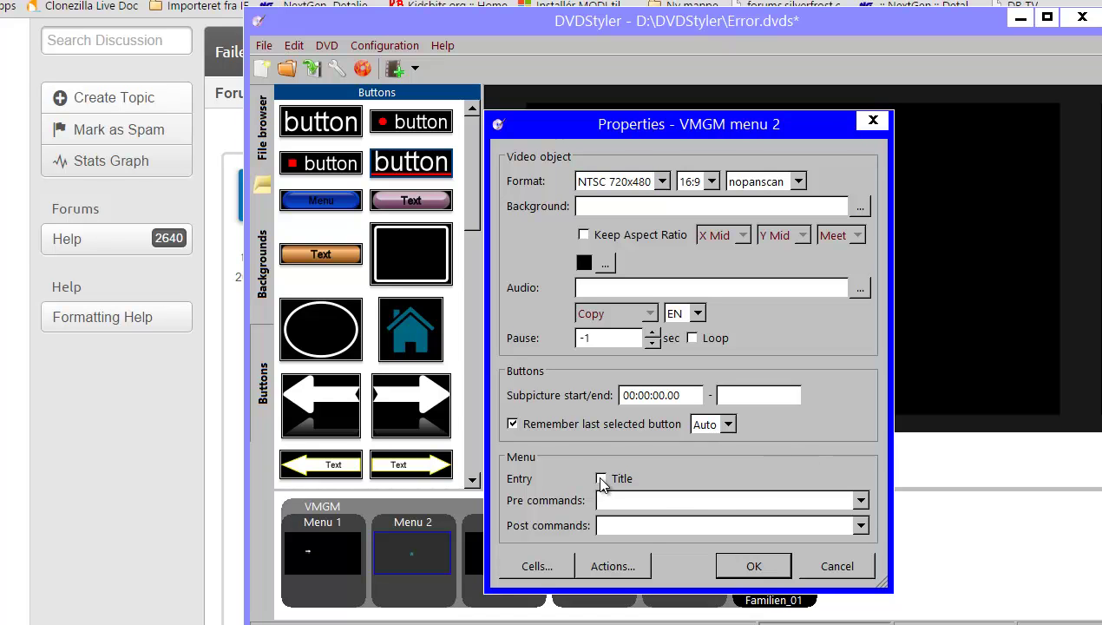
left_click(751, 567)
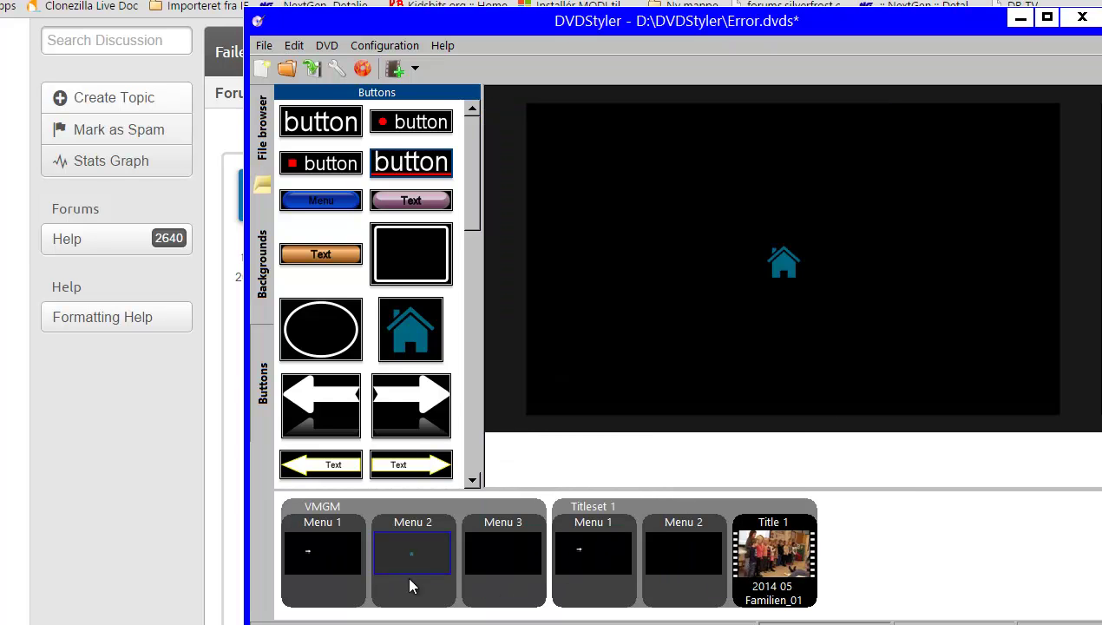
Create the ISO image again, overwriting D:\Error.iso, and check the final line of the generation log
left_click(363, 68)
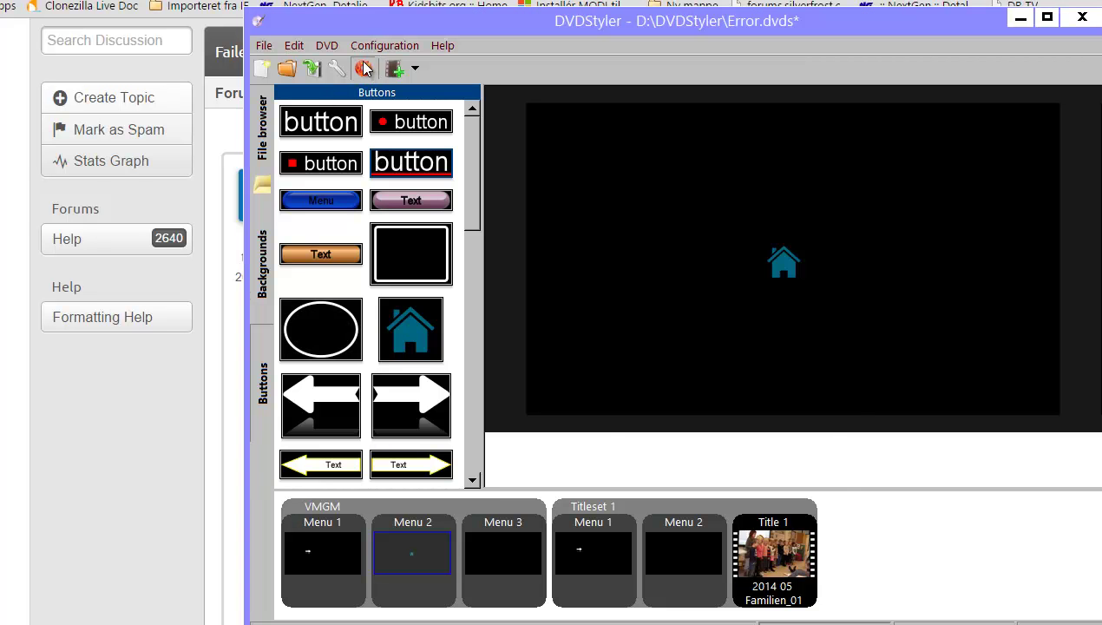
left_click(617, 499)
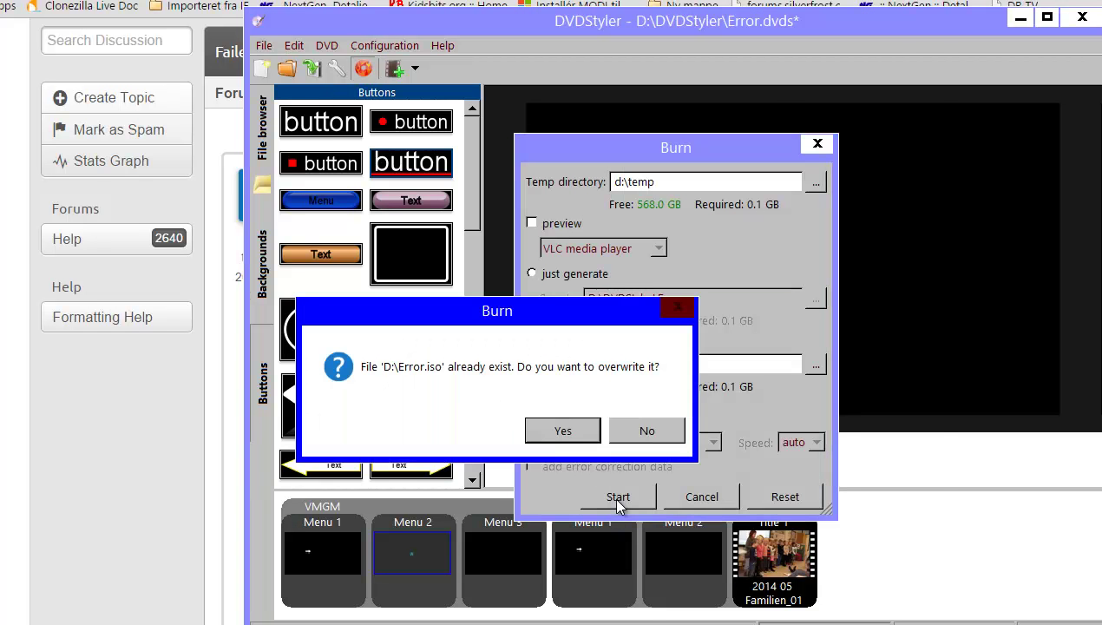
key("Return")
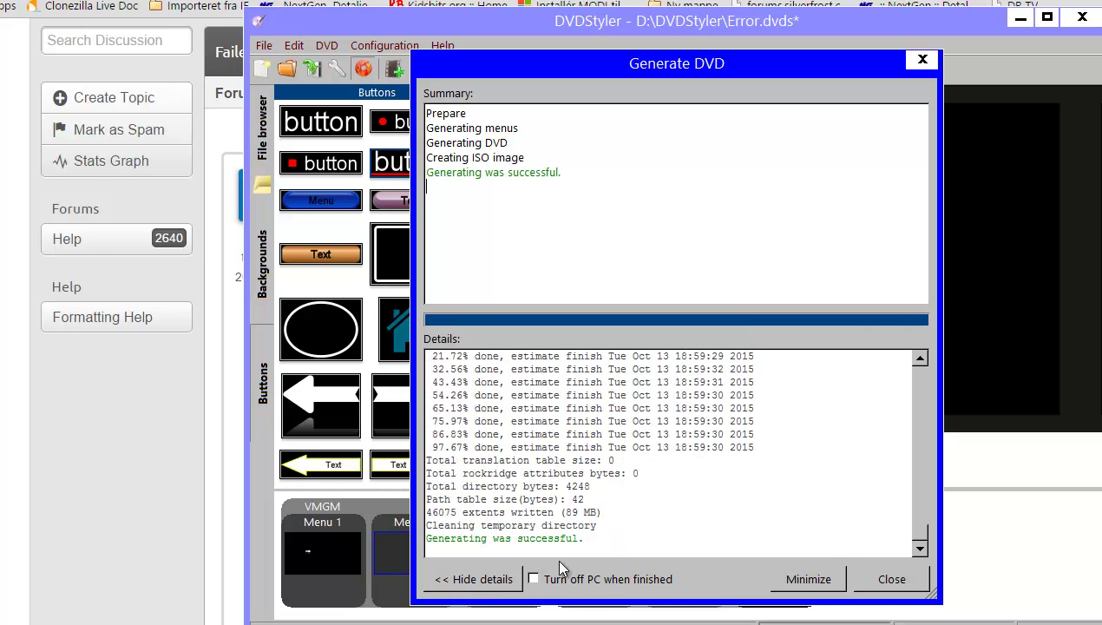
left_click_drag(592, 538, 401, 539)
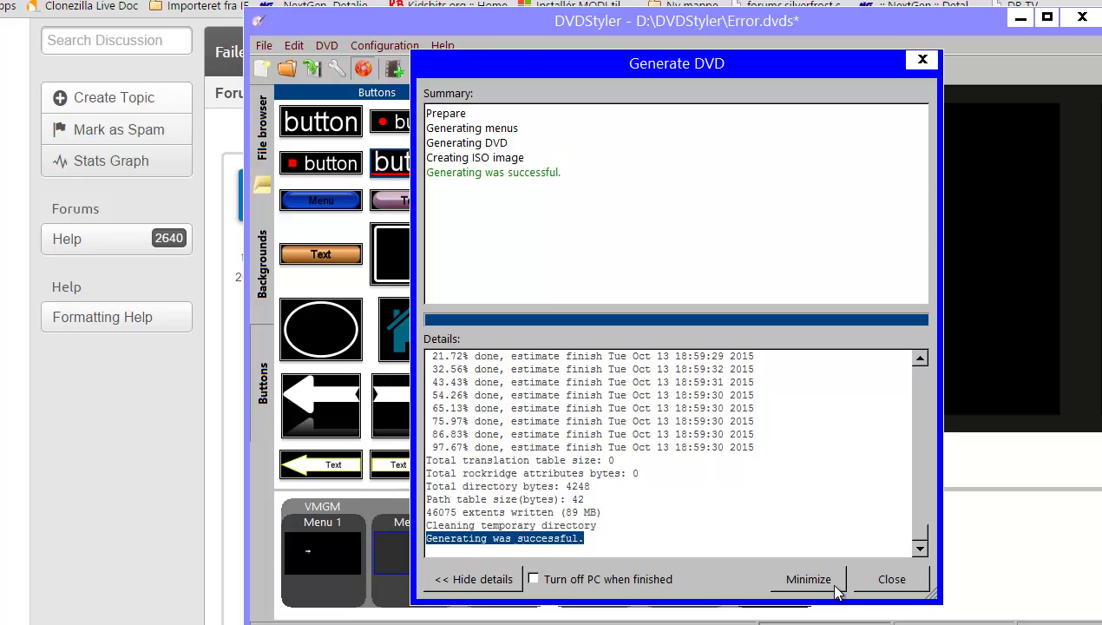
left_click(889, 579)
Highlight the first "Entry ptt is not allowed for menu type VMGM" error in the browser's forum post, and return to DVDStyler
left_click(91, 616)
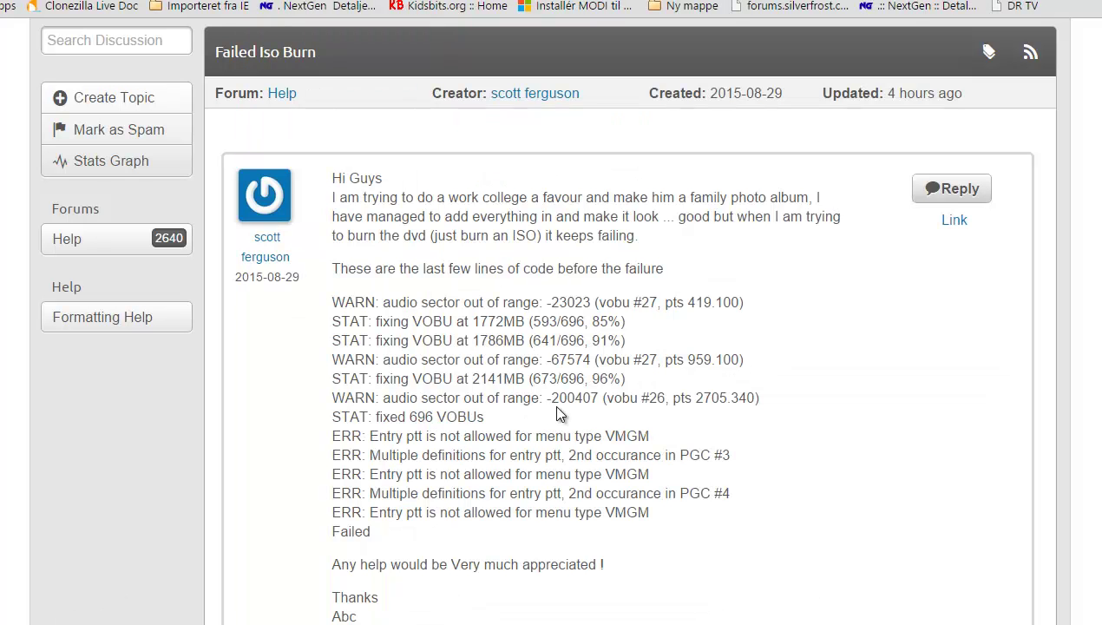
left_click_drag(368, 435, 693, 439)
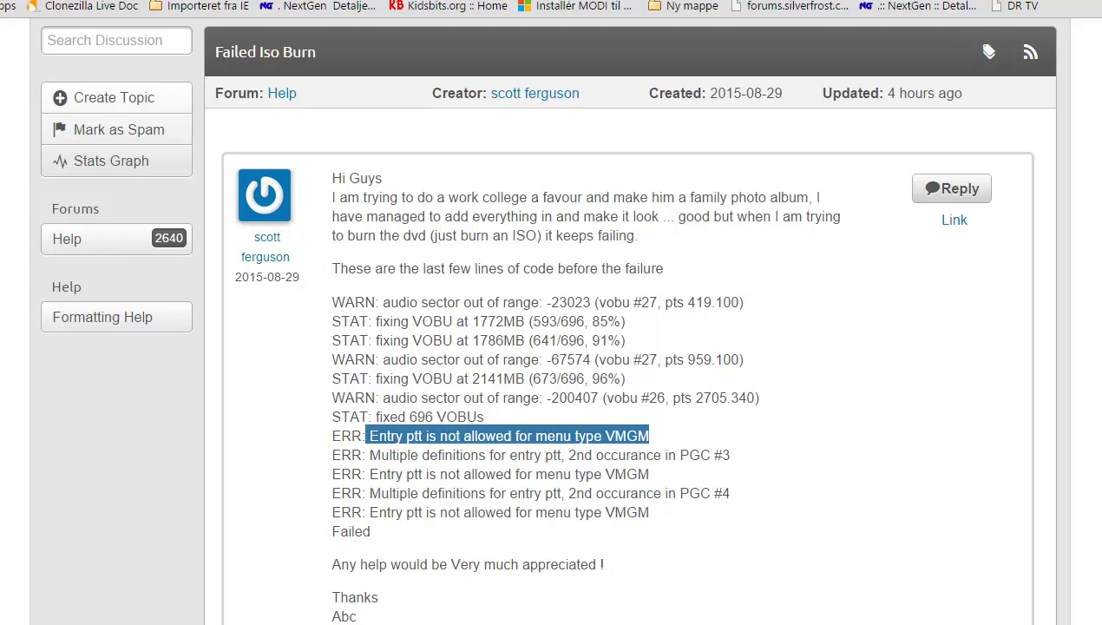
key("alt+Tab")
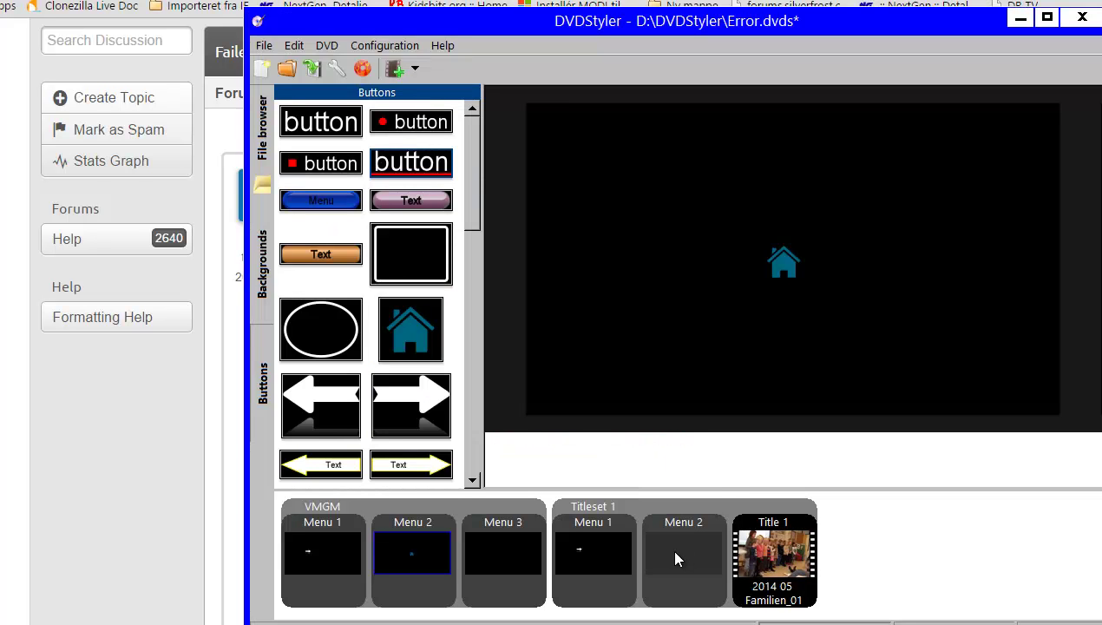